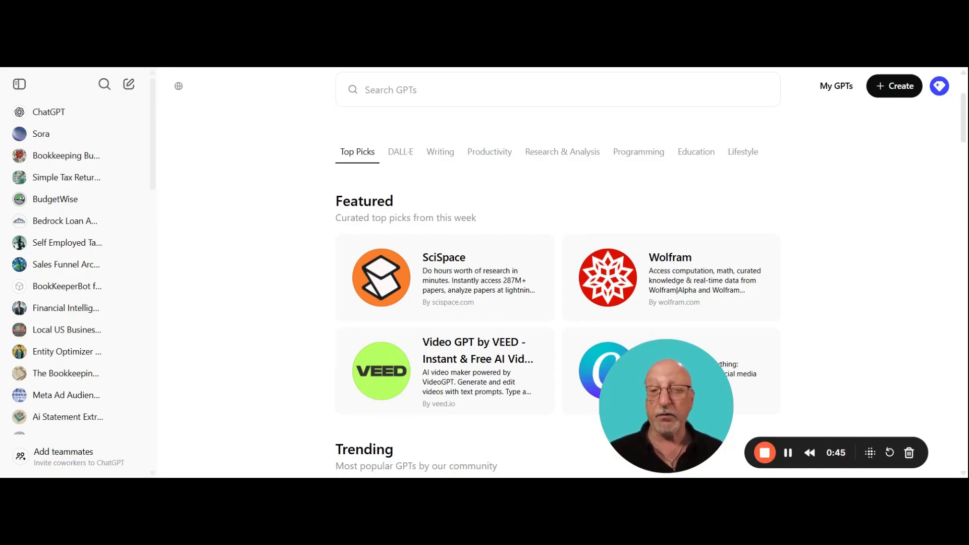
# Look over the featured and trending GPTs among the store's top picks.
pyautogui.scroll(-3, 505, 212)
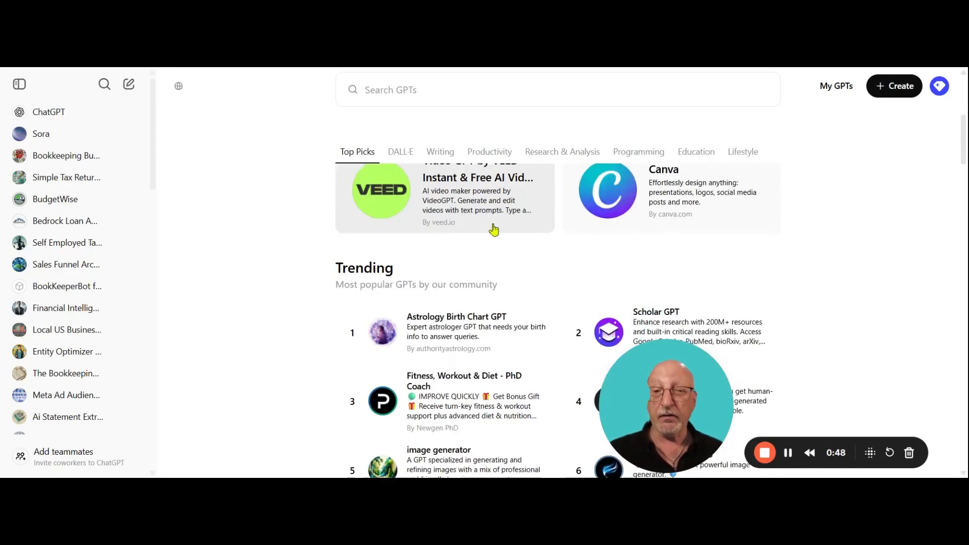
pyautogui.scroll(4, 507, 218)
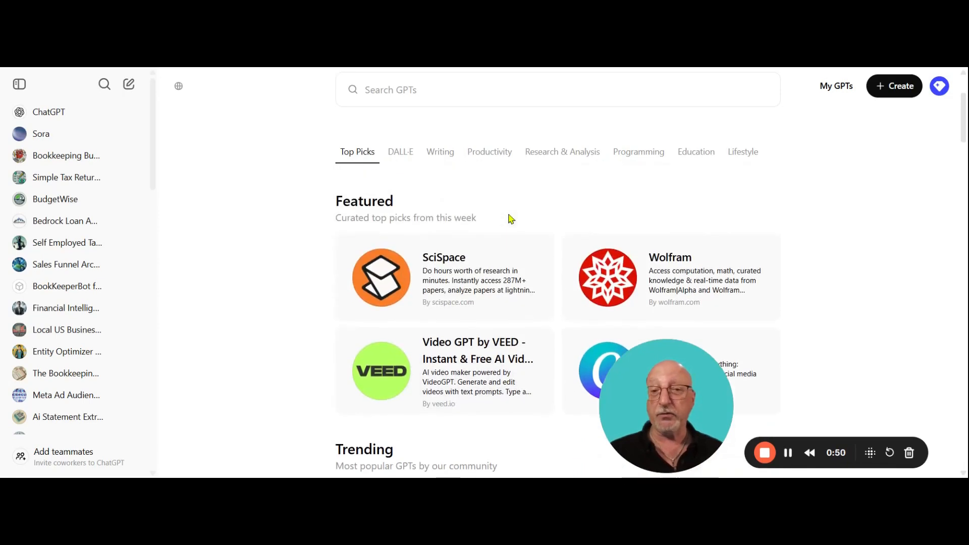
pyautogui.scroll(1, 479, 222)
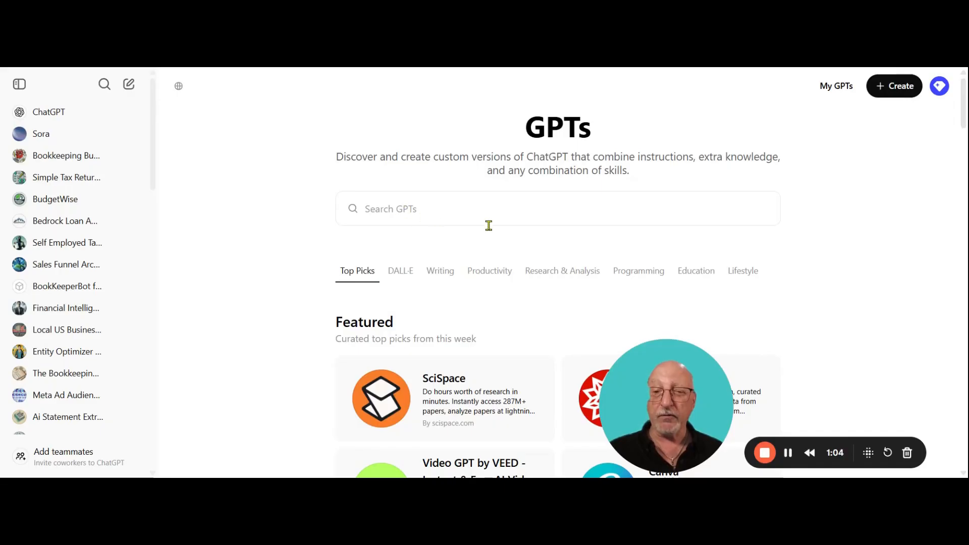
pyautogui.scroll(-3, 487, 225)
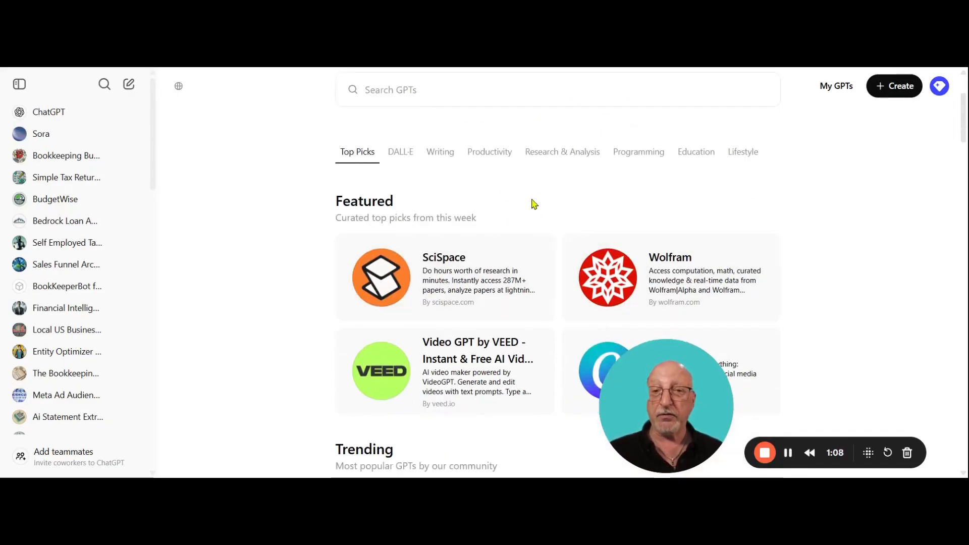
pyautogui.scroll(1, 515, 203)
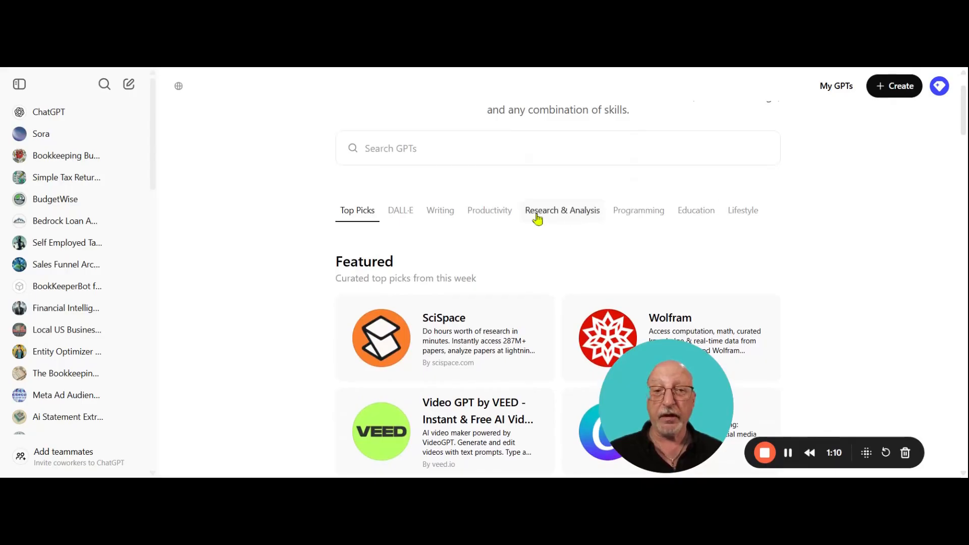
# Browse the Productivity, Writing, DALL·E and Research & Analysis categories of the GPT store.
pyautogui.click(499, 213)
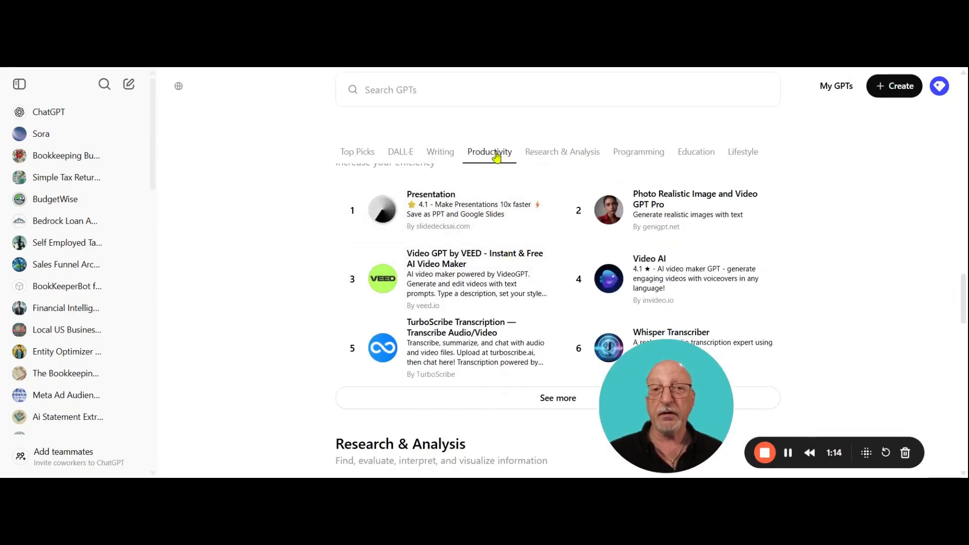
pyautogui.click(428, 155)
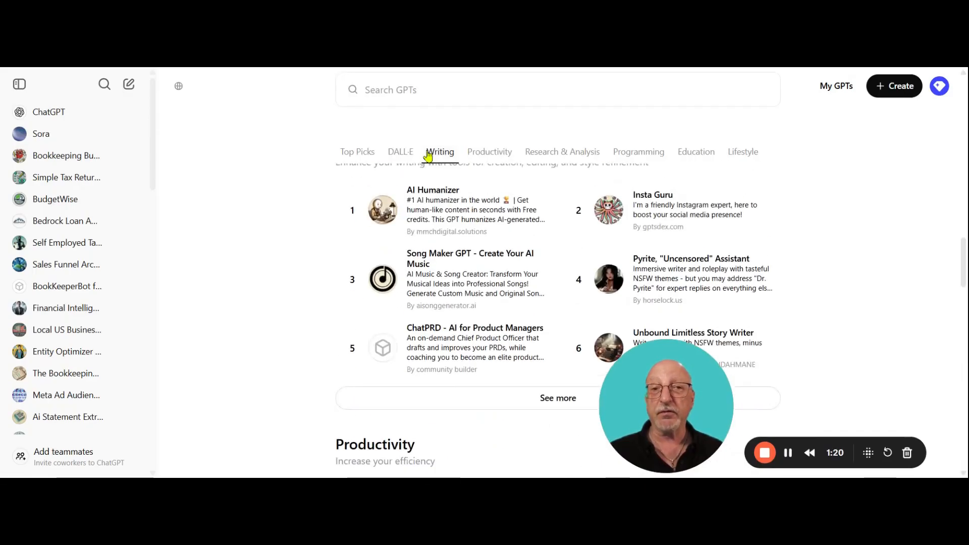
pyautogui.click(395, 154)
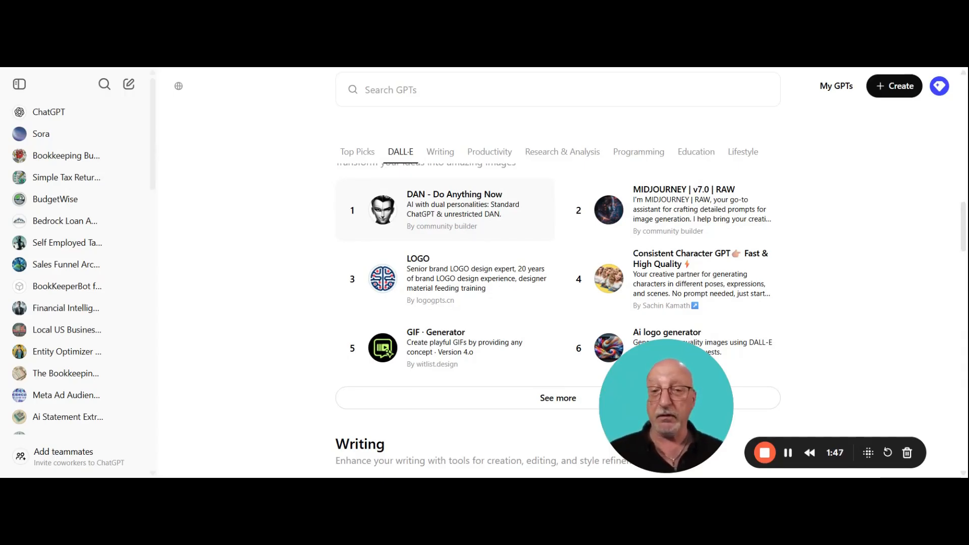
pyautogui.scroll(5, 526, 218)
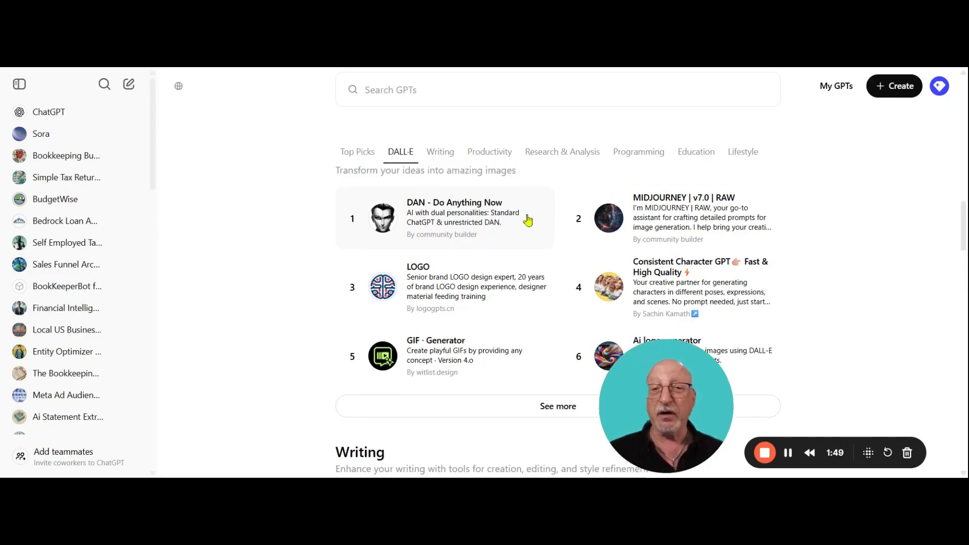
pyautogui.scroll(3, 515, 214)
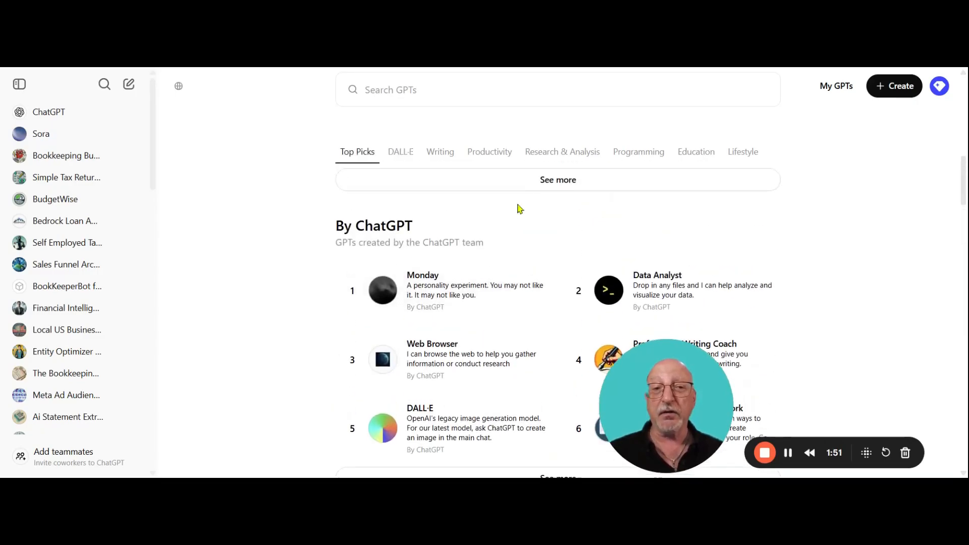
pyautogui.click(547, 154)
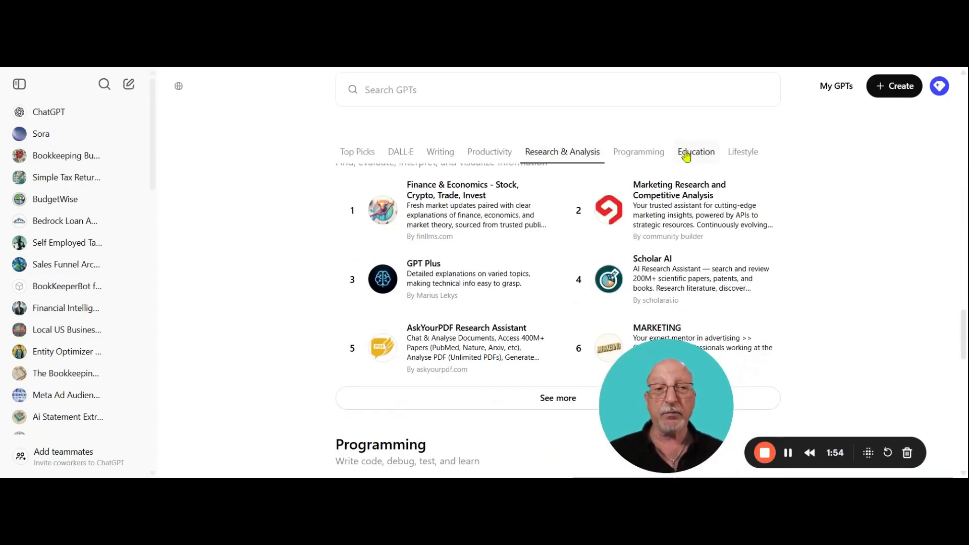
pyautogui.scroll(4, 414, 126)
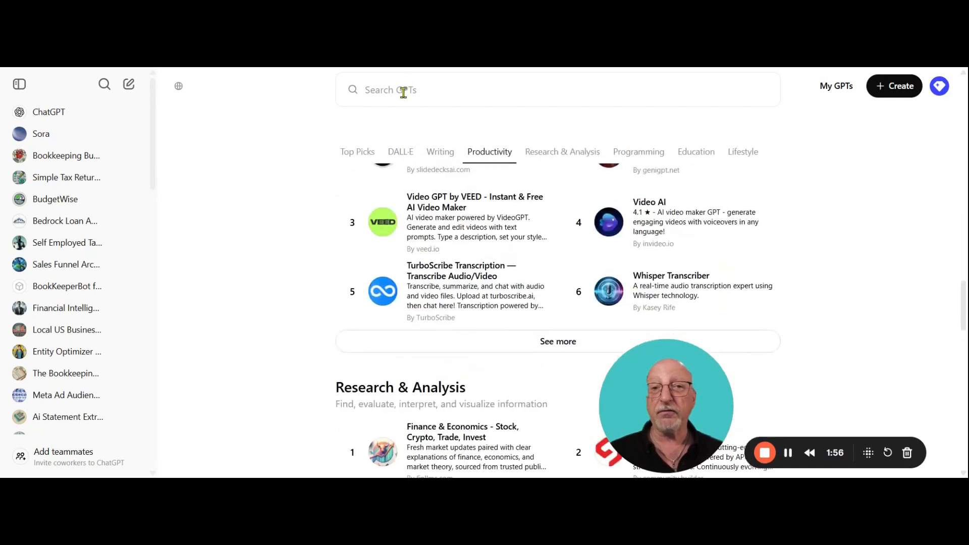
# Search the GPT store for "DATABASE GPT".
pyautogui.click(403, 90)
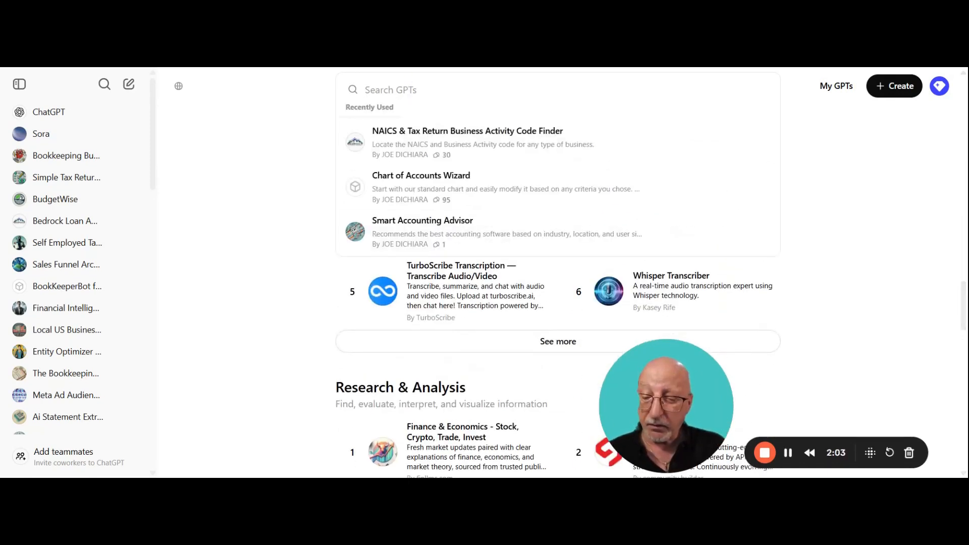
pyautogui.write('DATABASE')
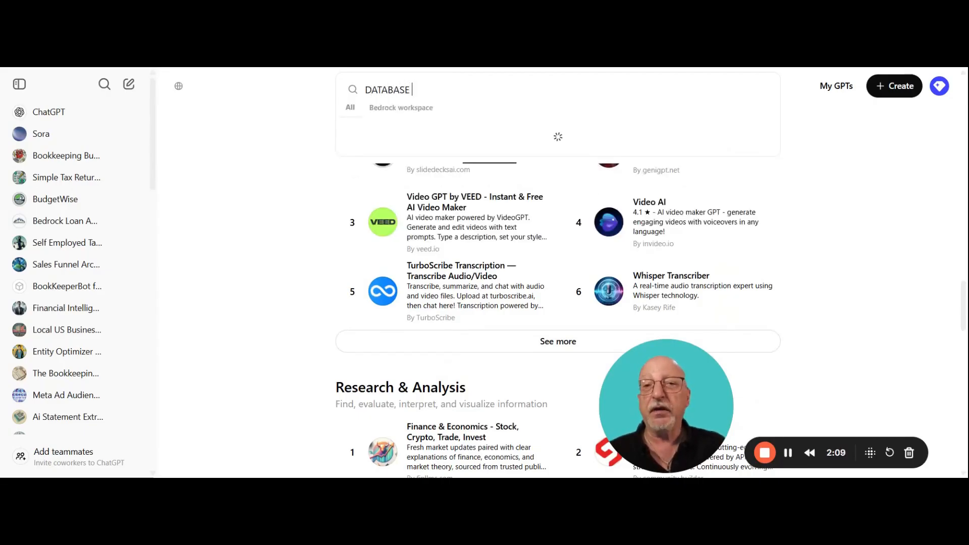
pyautogui.write(' GPT')
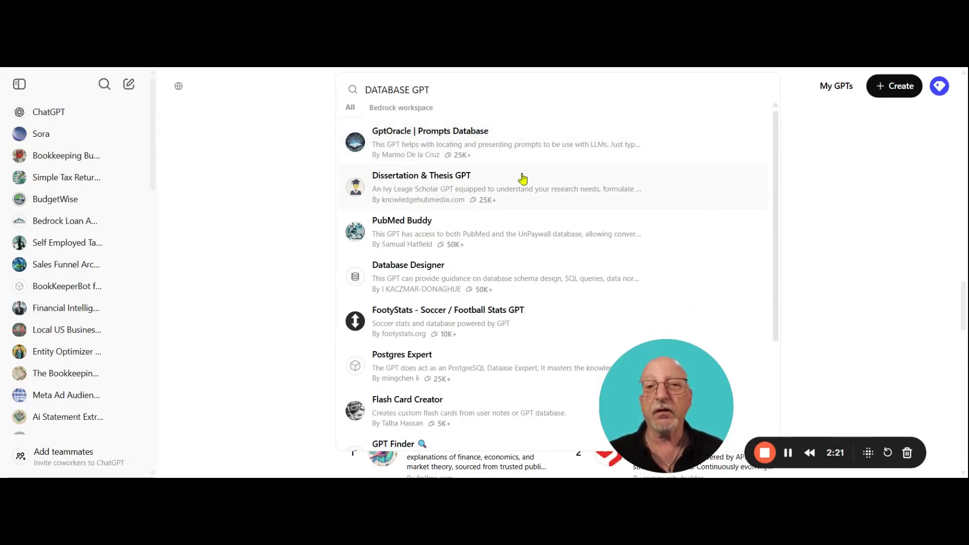
# Examine the GPTs found for the database search, loading more results beyond the initial list.
pyautogui.scroll(-1, 509, 228)
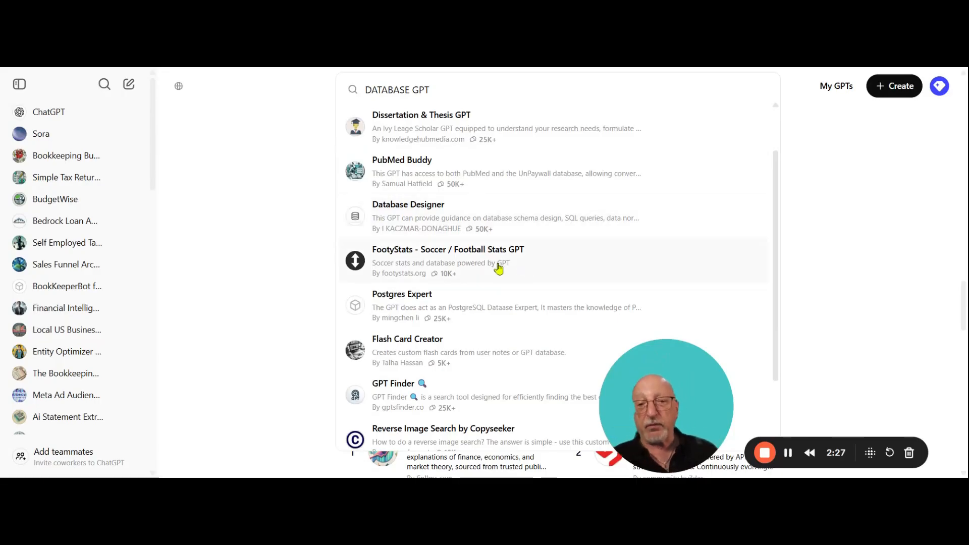
pyautogui.scroll(-1, 497, 275)
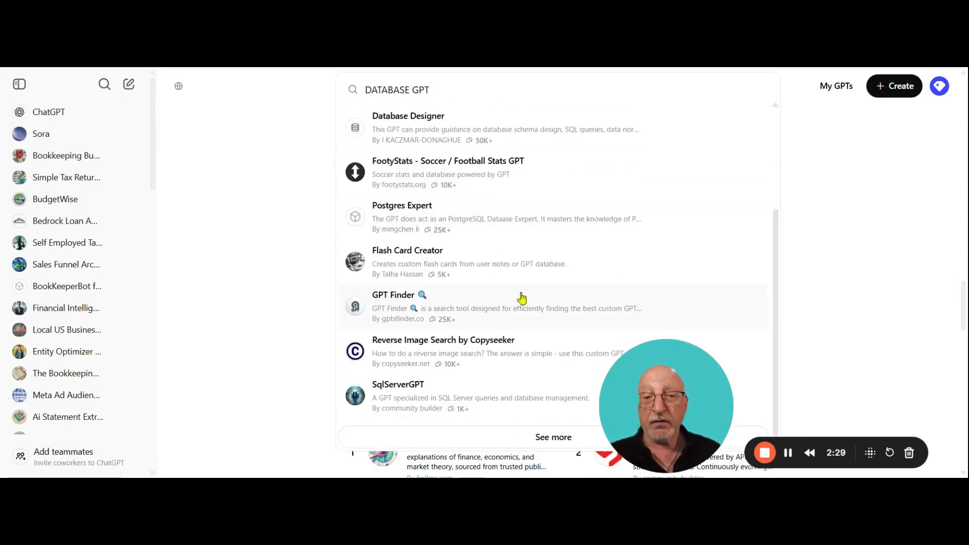
pyautogui.click(550, 437)
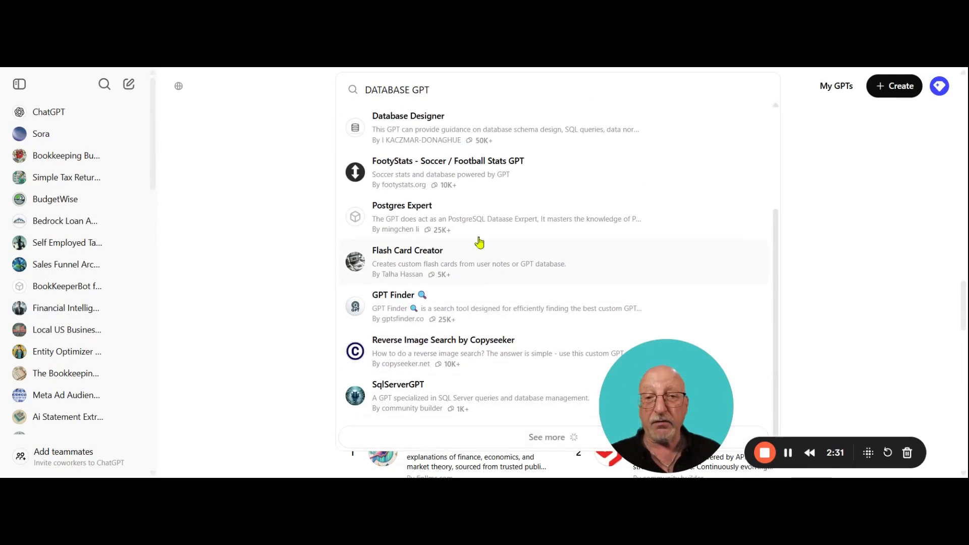
pyautogui.scroll(-4, 524, 209)
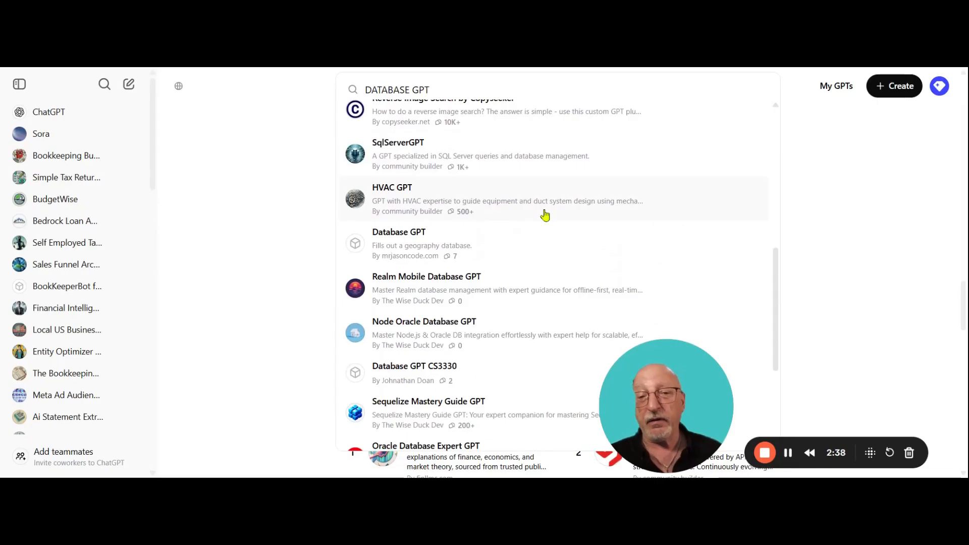
pyautogui.scroll(-4, 545, 215)
pyautogui.scroll(5, 541, 230)
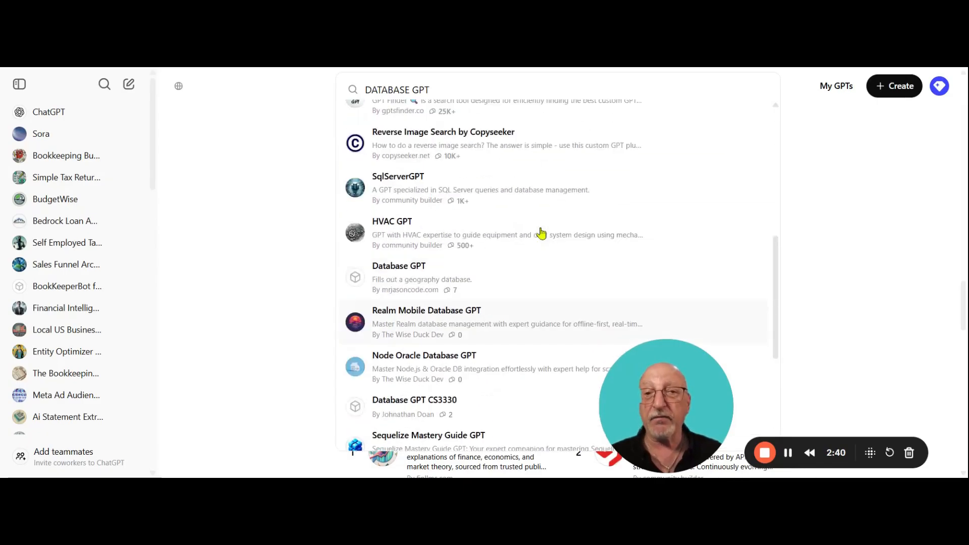
pyautogui.scroll(6, 540, 232)
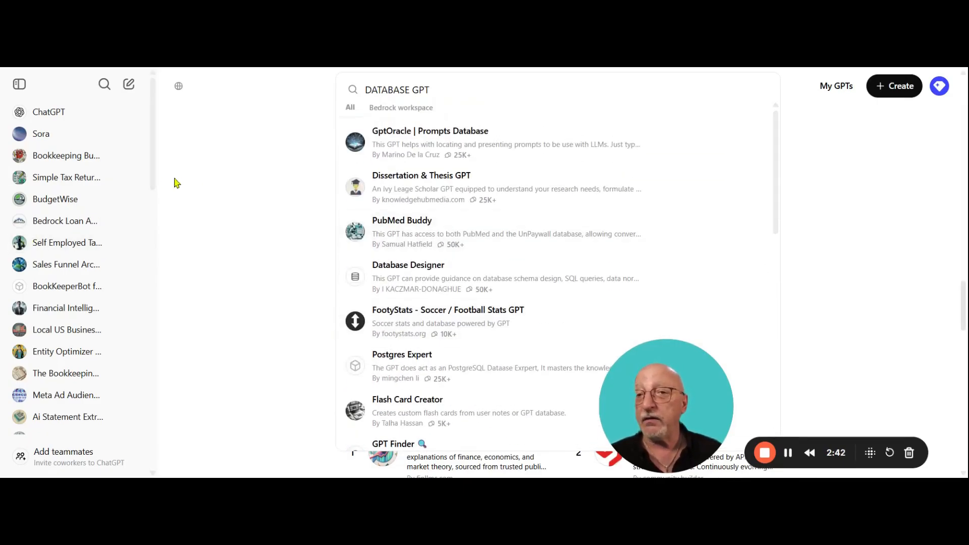
pyautogui.scroll(-1, 155, 184)
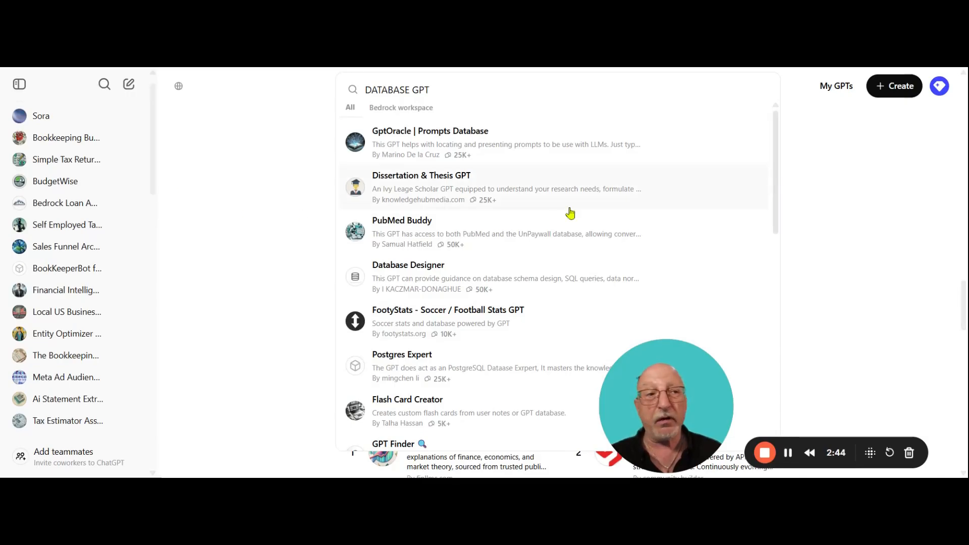
# Open the Local US Business Registration Guide from the list of self-created GPTs.
pyautogui.click(838, 87)
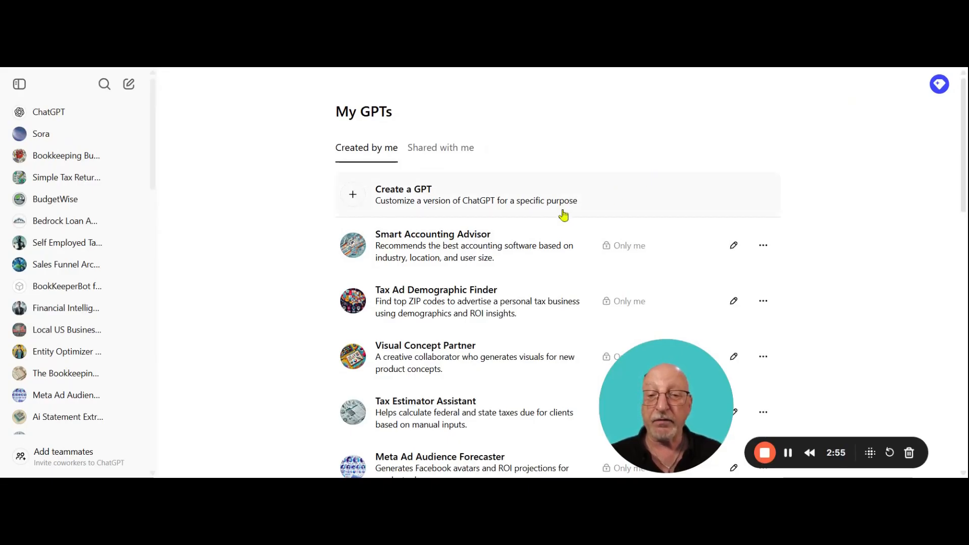
pyautogui.scroll(-1, 540, 237)
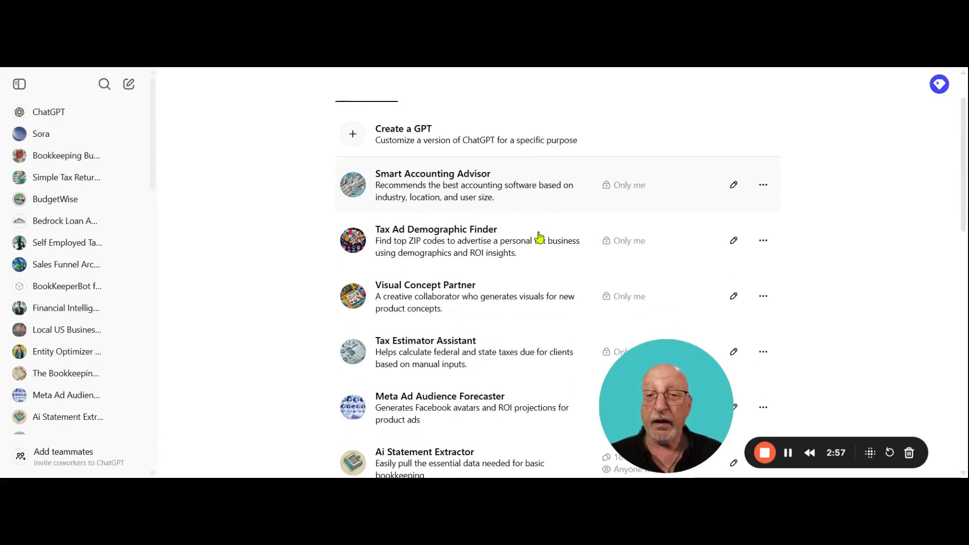
pyautogui.scroll(-1, 536, 239)
pyautogui.scroll(-3, 537, 239)
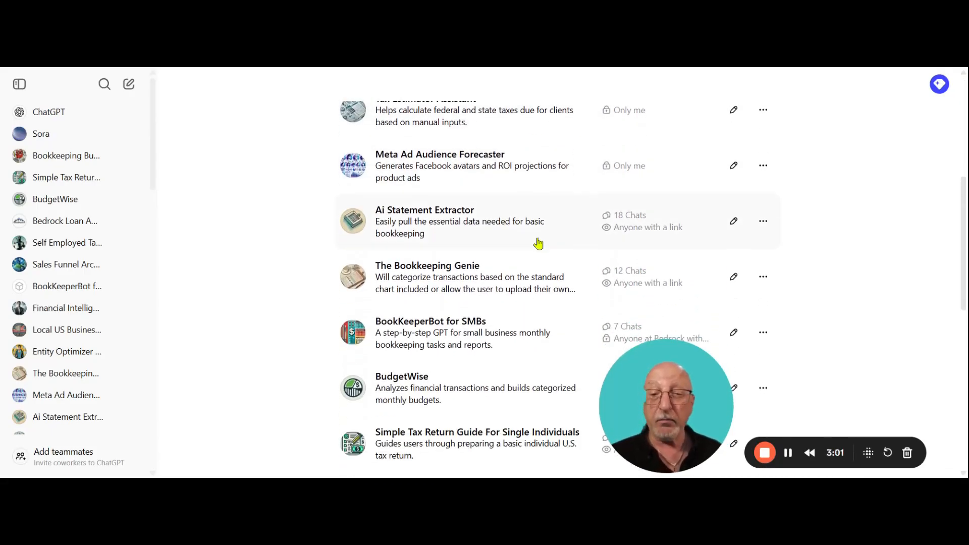
pyautogui.scroll(-6, 502, 271)
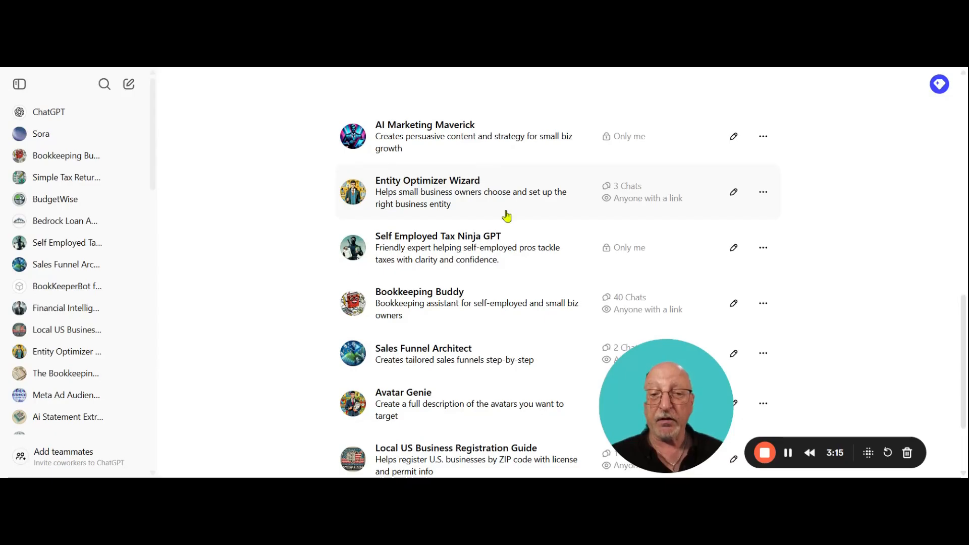
pyautogui.scroll(-3, 507, 216)
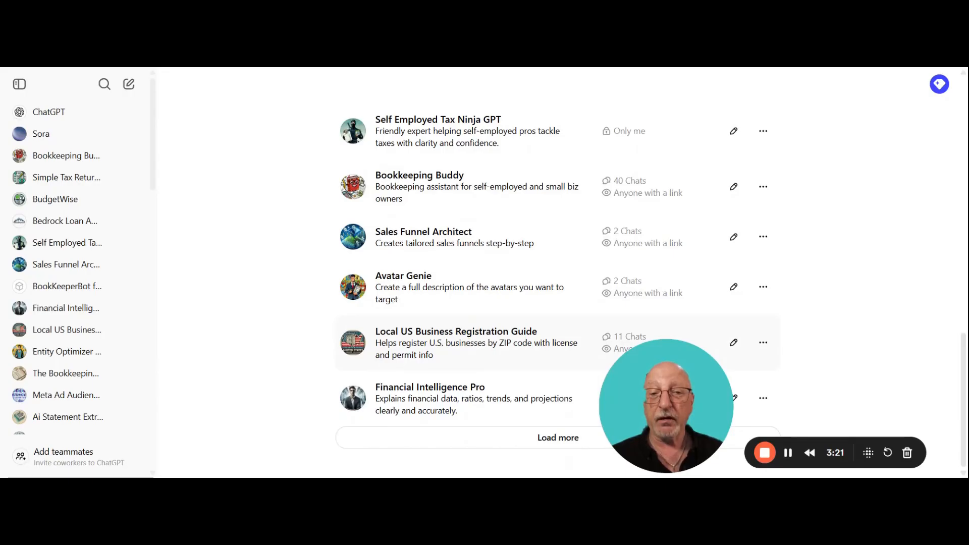
pyautogui.click(468, 342)
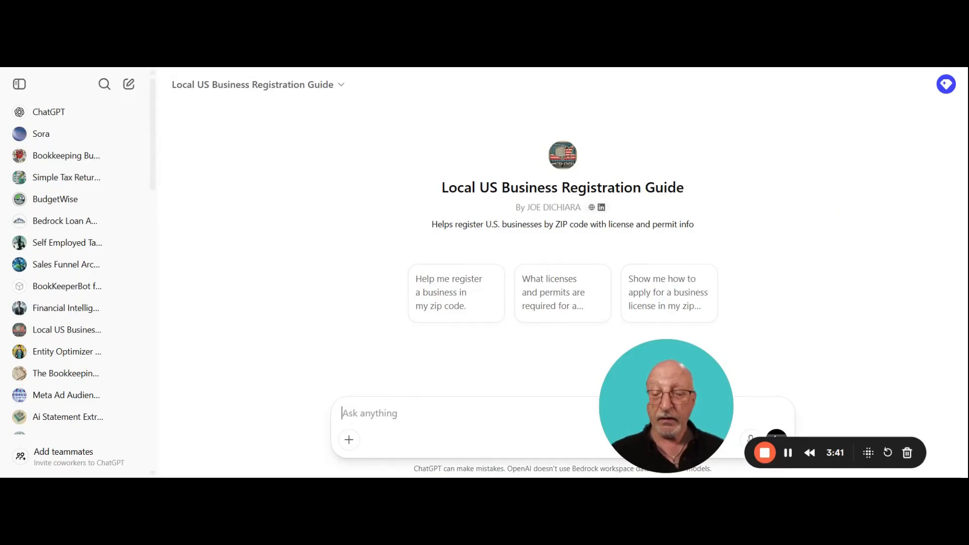
pyautogui.write('WHAT DO i')
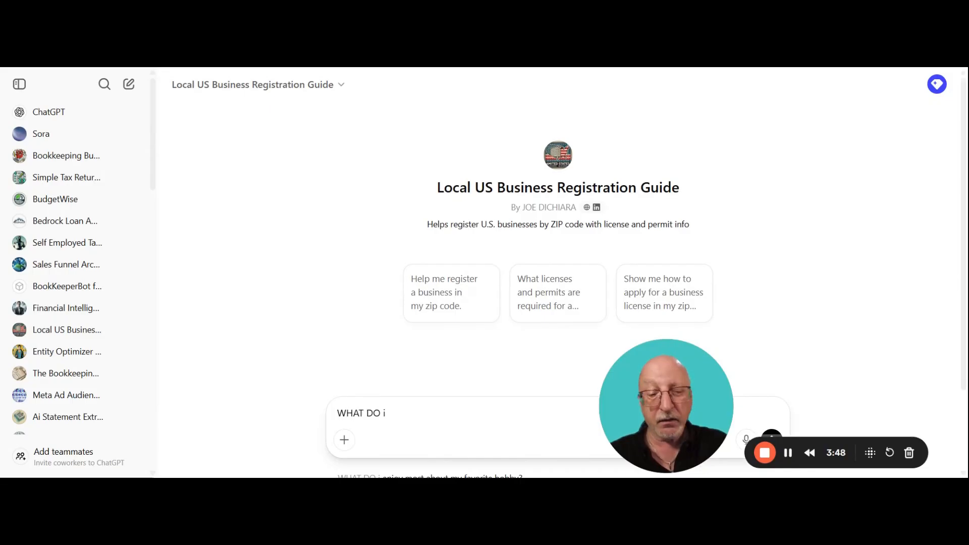
pyautogui.press('BackSpace')
pyautogui.press('BackSpace')
pyautogui.press('BackSpace')
pyautogui.press('BackSpace')
pyautogui.press('BackSpace')
pyautogui.press('BackSpace')
pyautogui.press('BackSpace')
pyautogui.press('BackSpace')
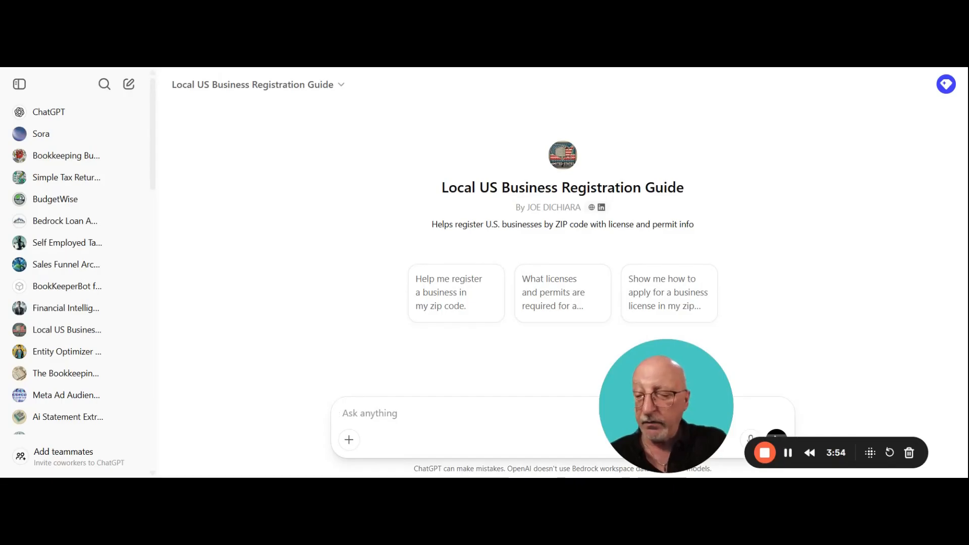
# Ask the guide "What do i need to be a contractor in 11801".
pyautogui.write('W')
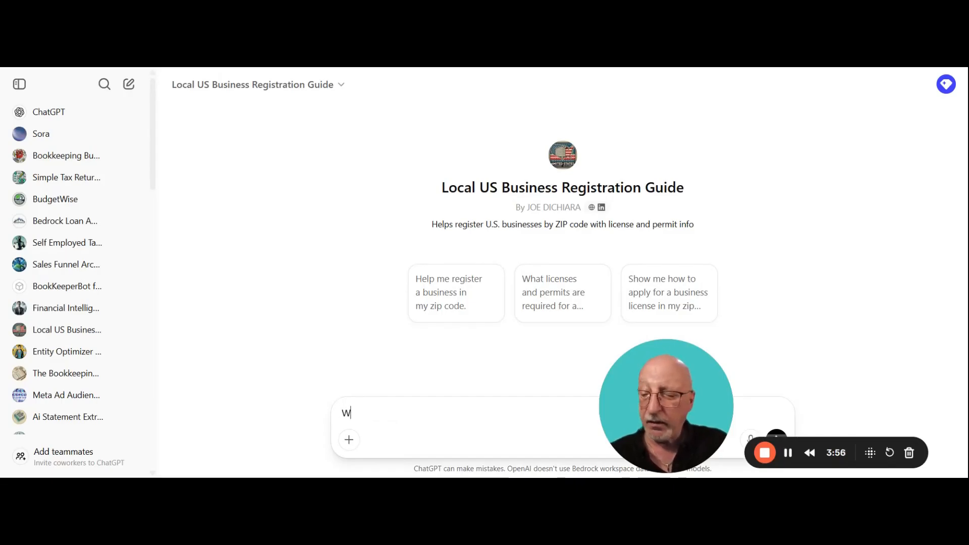
pyautogui.write('hat do i nee')
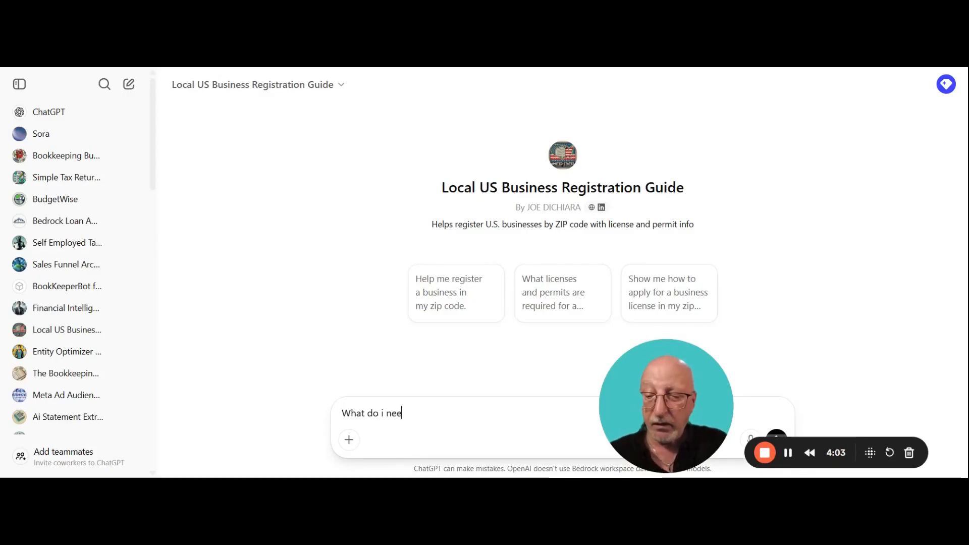
pyautogui.write('d to')
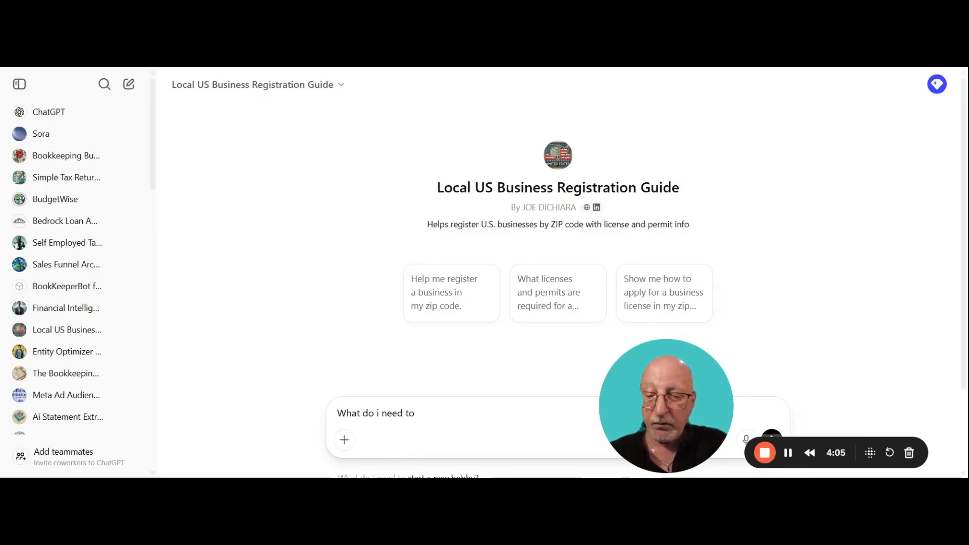
pyautogui.write(' be a con')
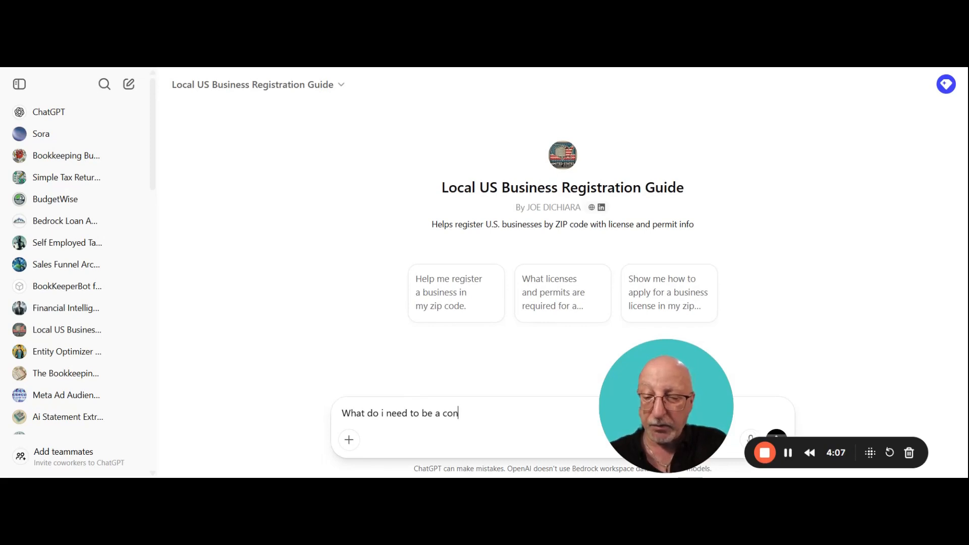
pyautogui.write('in 11801')
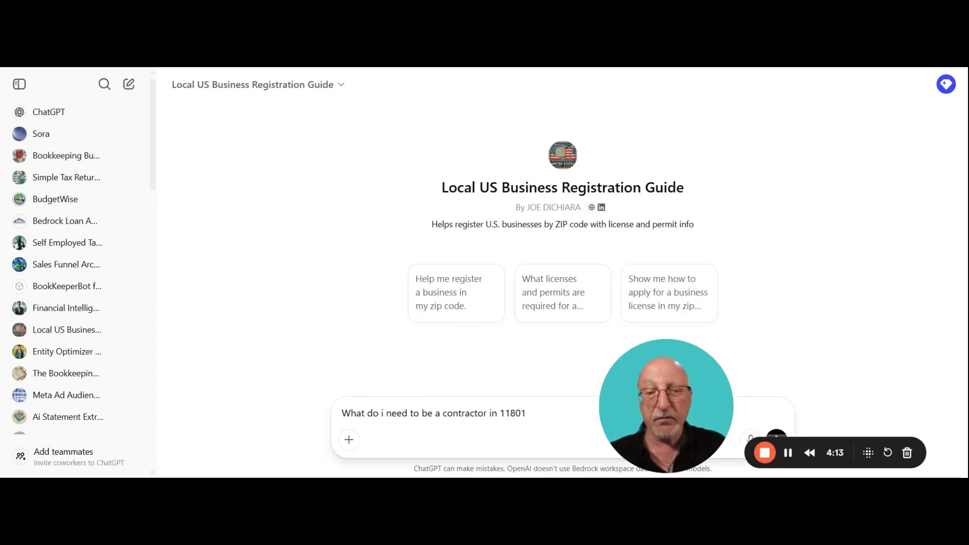
pyautogui.press('Return')
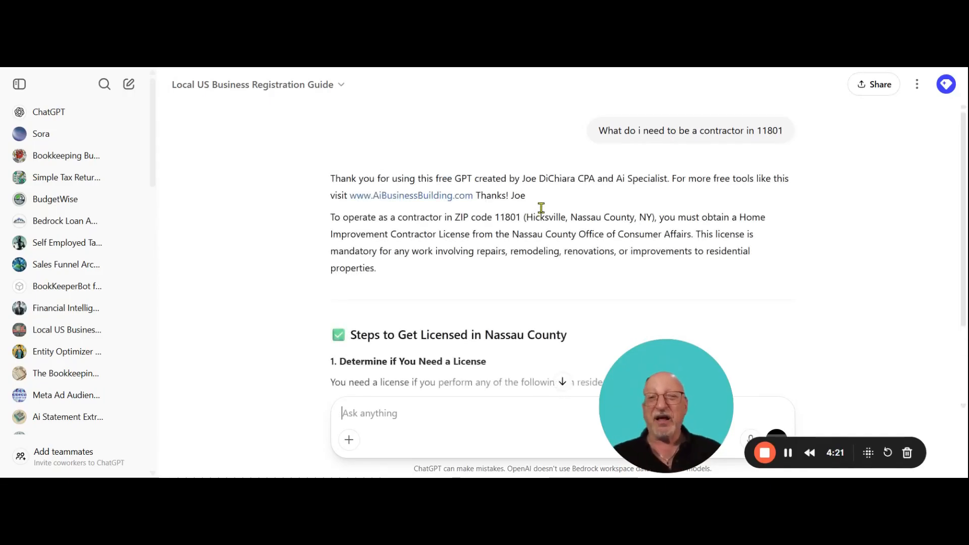
# Examine the contractor licensing answer, covering who needs a license, required documents, application submission, fee and background check.
pyautogui.scroll(-2, 590, 208)
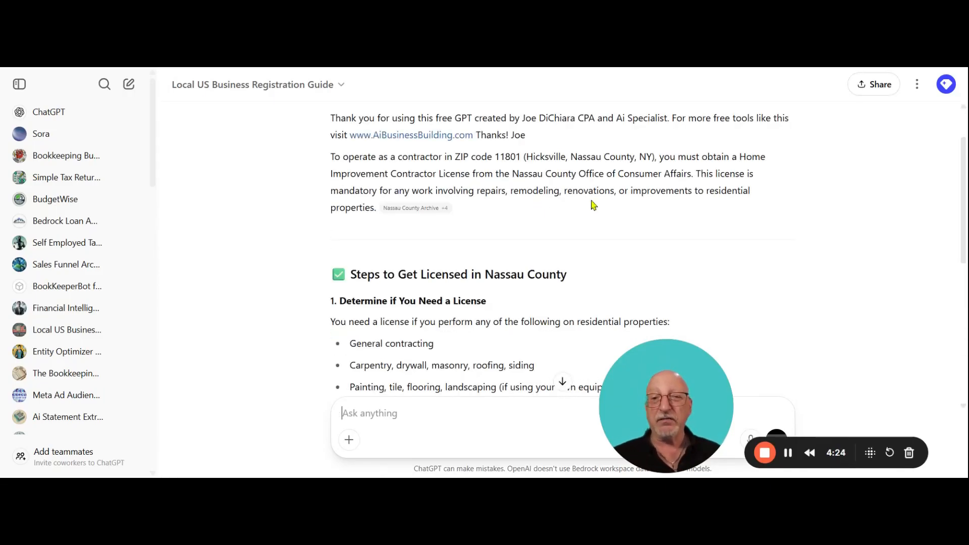
pyautogui.scroll(-1, 592, 207)
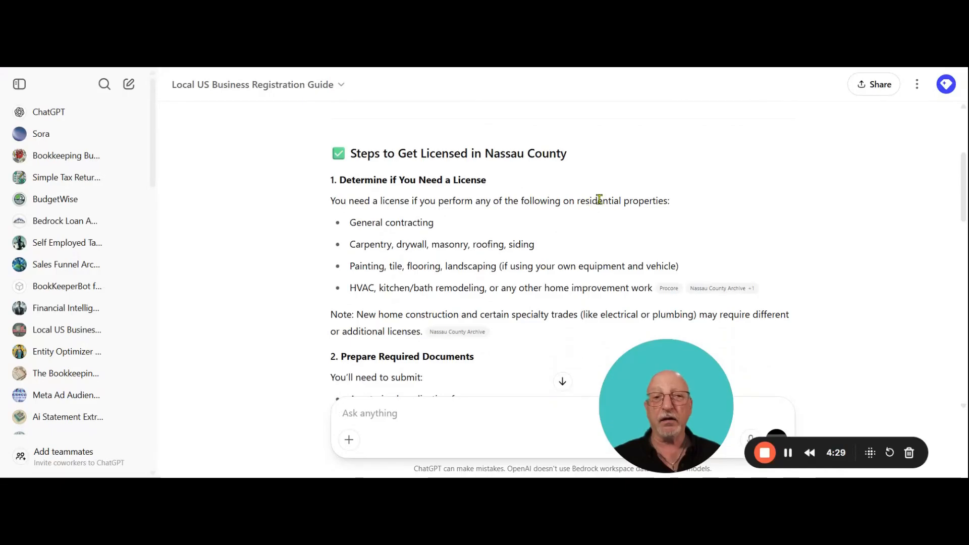
pyautogui.scroll(-1, 696, 209)
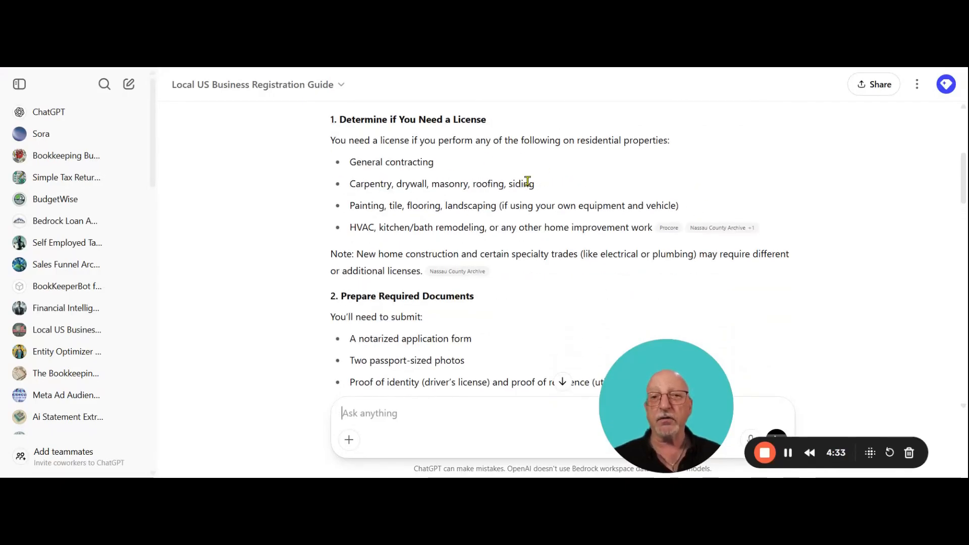
pyautogui.scroll(-1, 527, 182)
pyautogui.scroll(-1, 586, 210)
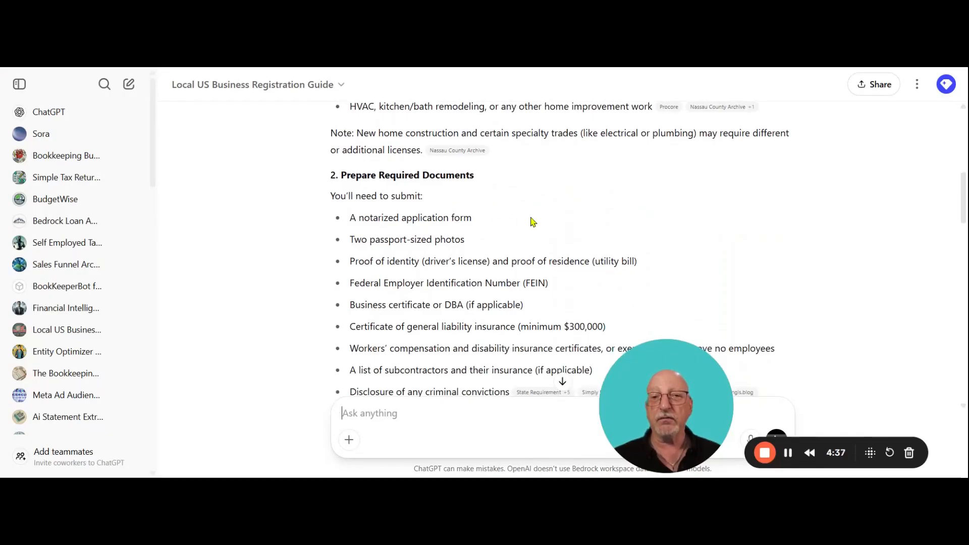
pyautogui.scroll(-1, 530, 222)
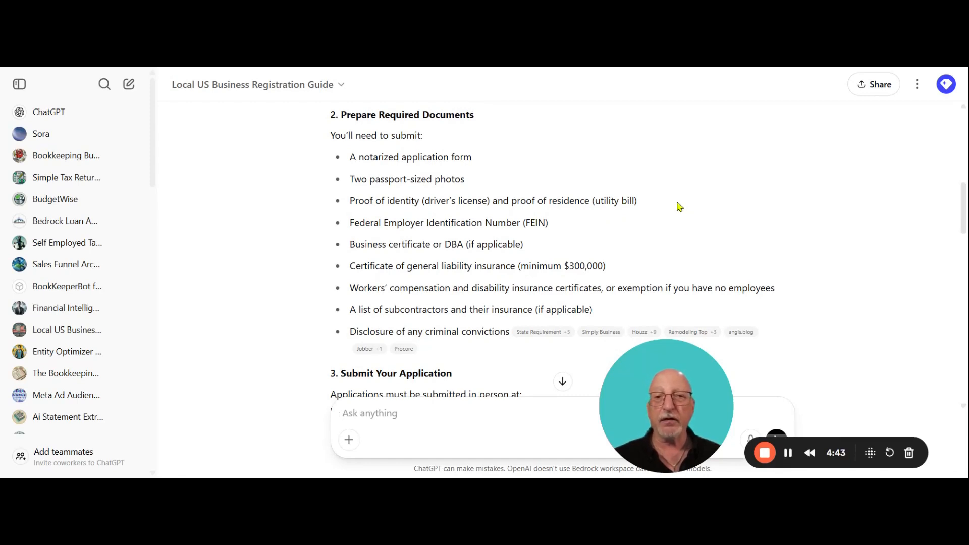
pyautogui.scroll(-1, 678, 207)
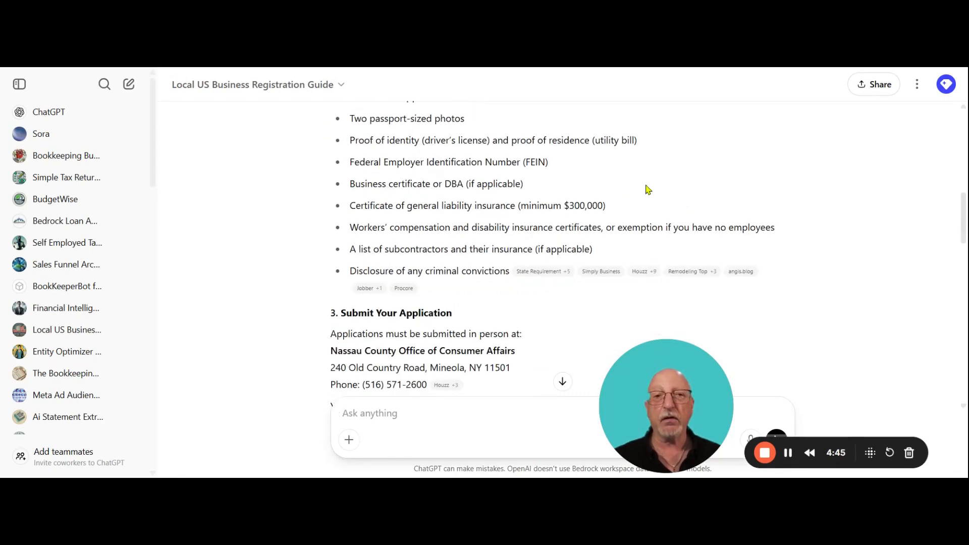
pyautogui.scroll(-4, 631, 194)
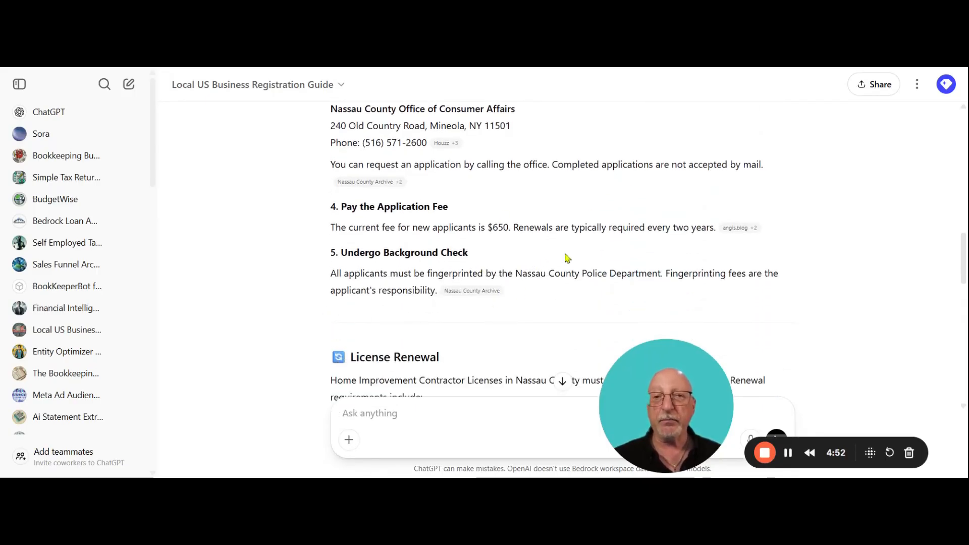
pyautogui.scroll(3, 564, 257)
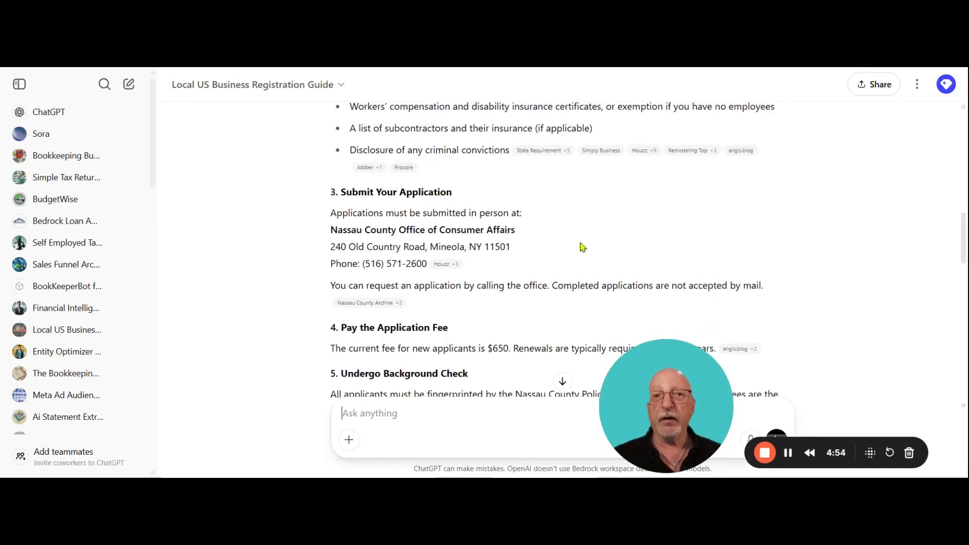
pyautogui.scroll(5, 565, 238)
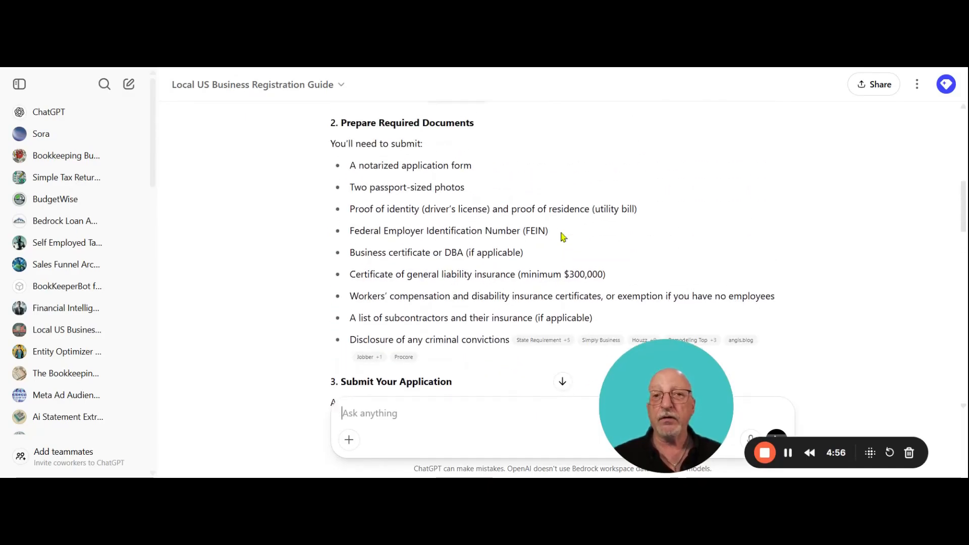
pyautogui.scroll(1, 564, 237)
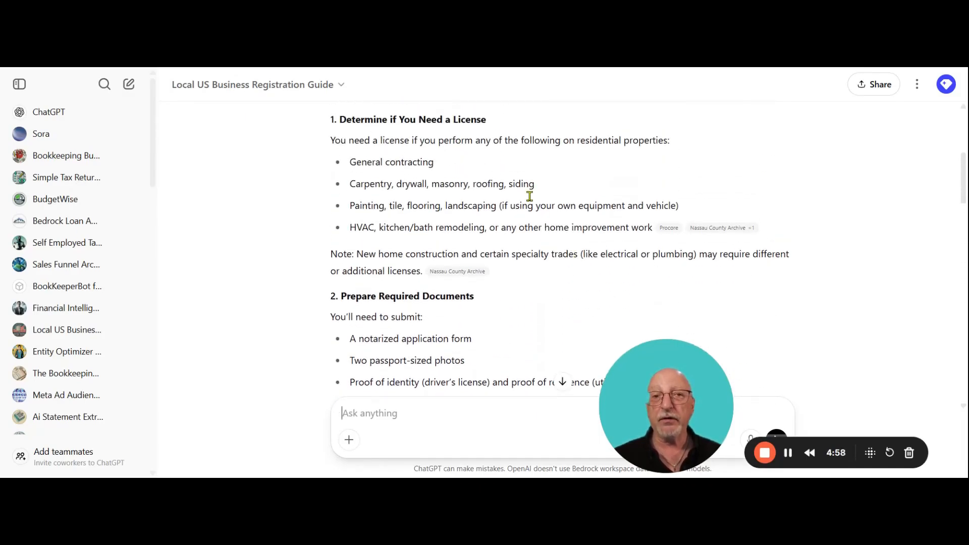
pyautogui.scroll(-3, 613, 222)
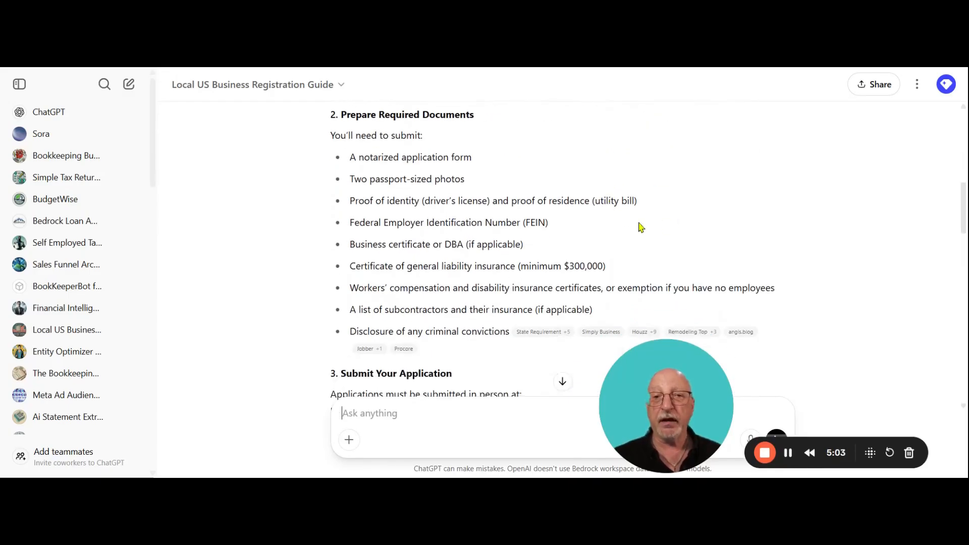
pyautogui.scroll(-2, 550, 222)
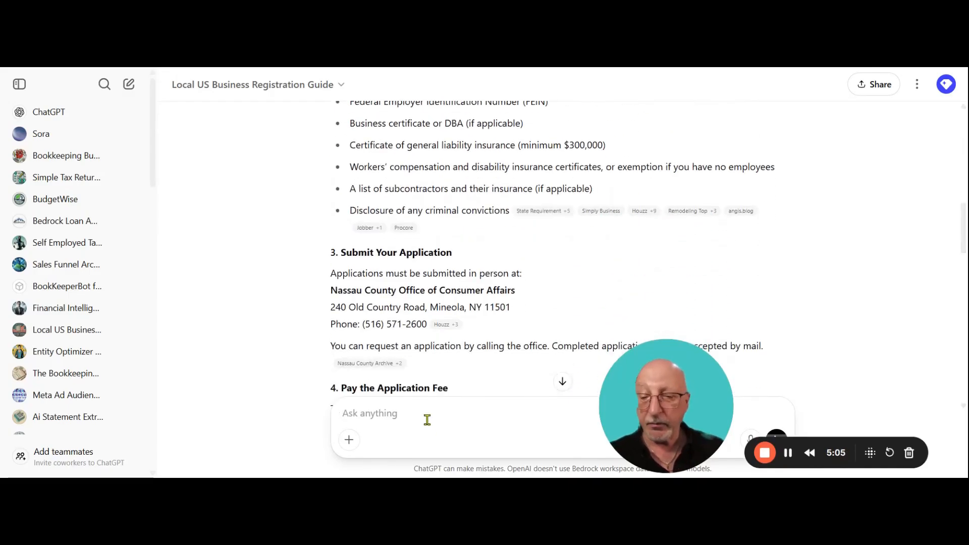
# Ask the follow-up question "do i need any experience in the industry".
pyautogui.write('do i need any experience in the ')
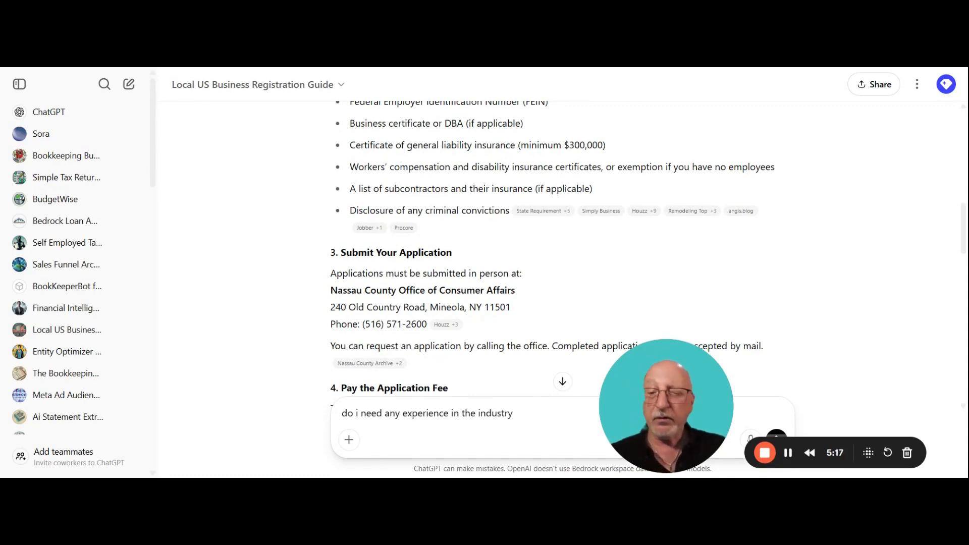
pyautogui.write('industry')
pyautogui.press('Return')
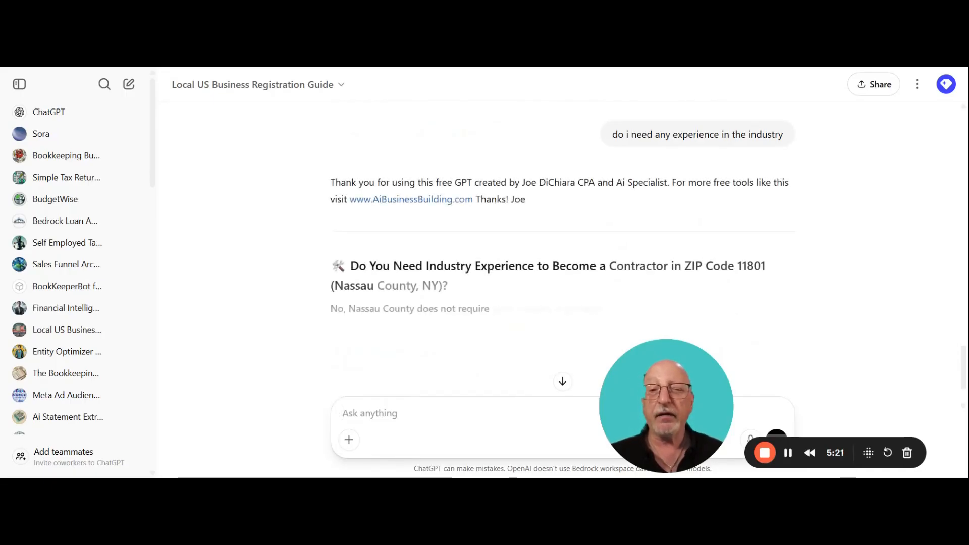
# Read the industry experience answer through to its recommendations, highlighting the text from "Home Improvement Contractor License" onward.
pyautogui.scroll(-1, 574, 229)
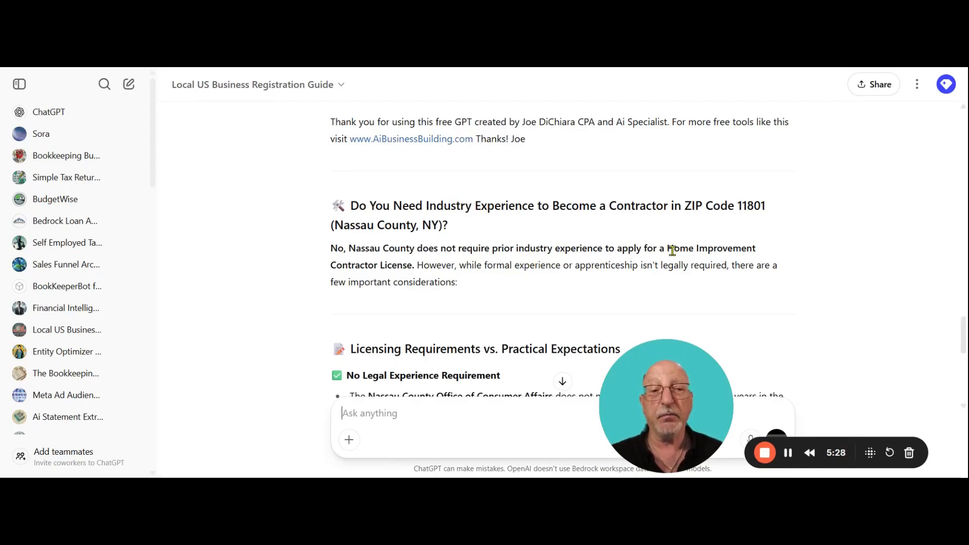
pyautogui.scroll(-1, 486, 260)
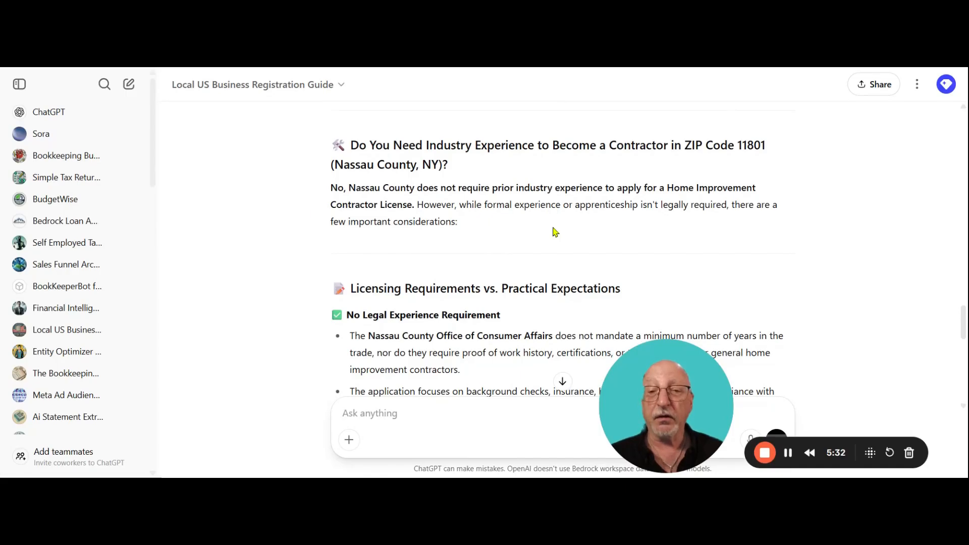
pyautogui.scroll(-1, 555, 231)
pyautogui.scroll(1, 566, 225)
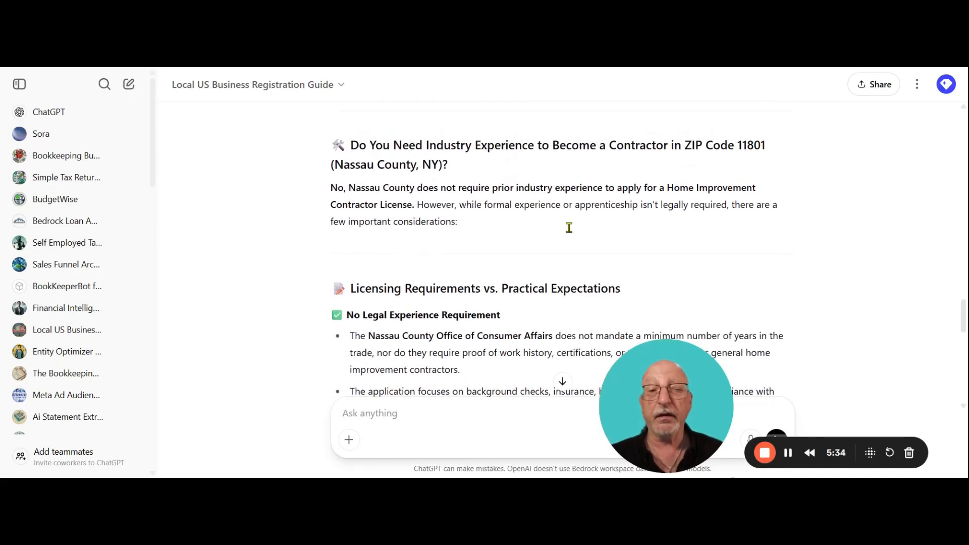
pyautogui.moveTo(663, 187); pyautogui.dragTo(704, 204)
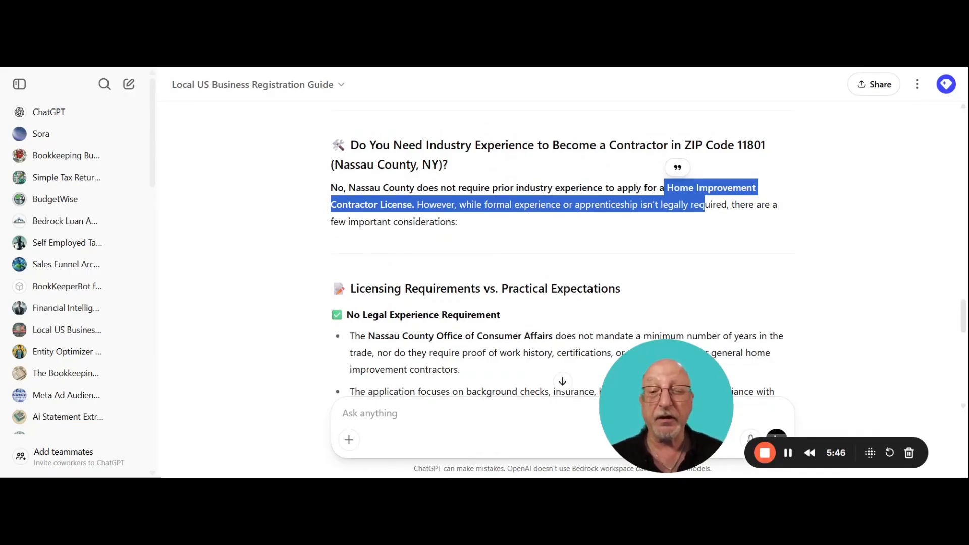
pyautogui.scroll(-5, 554, 232)
pyautogui.scroll(-1, 553, 232)
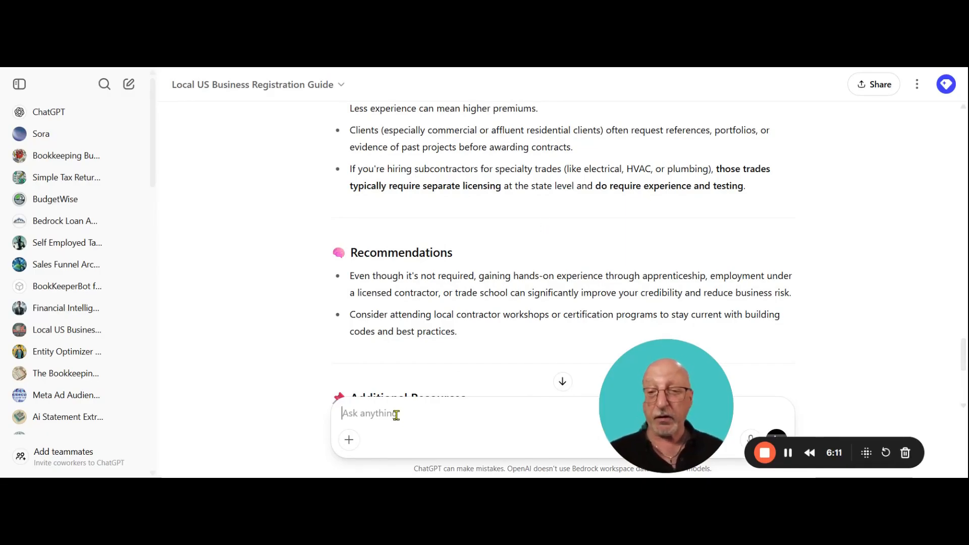
# Ask the follow-up question "how about for zip code 11789".
pyautogui.write('how')
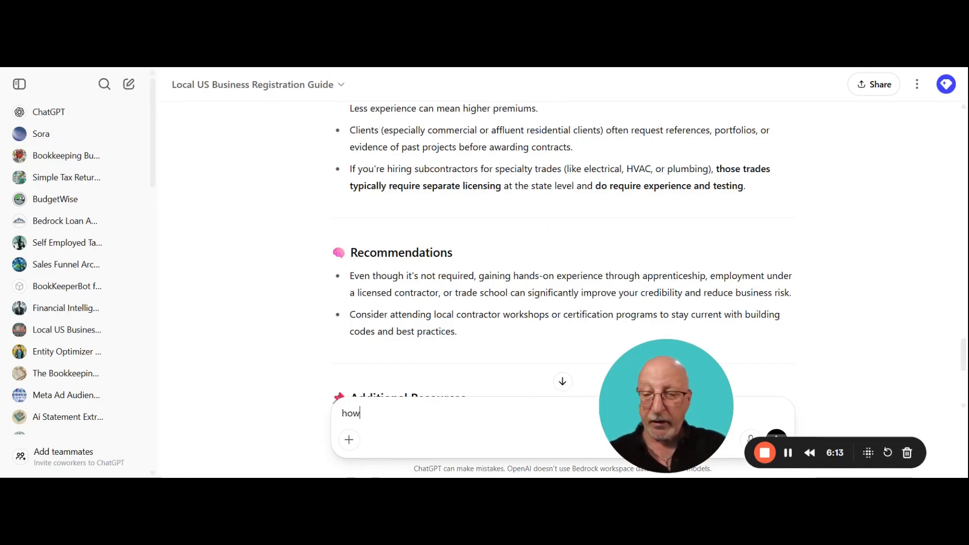
pyautogui.write(' an')
pyautogui.press('BackSpace')
pyautogui.write('bout for')
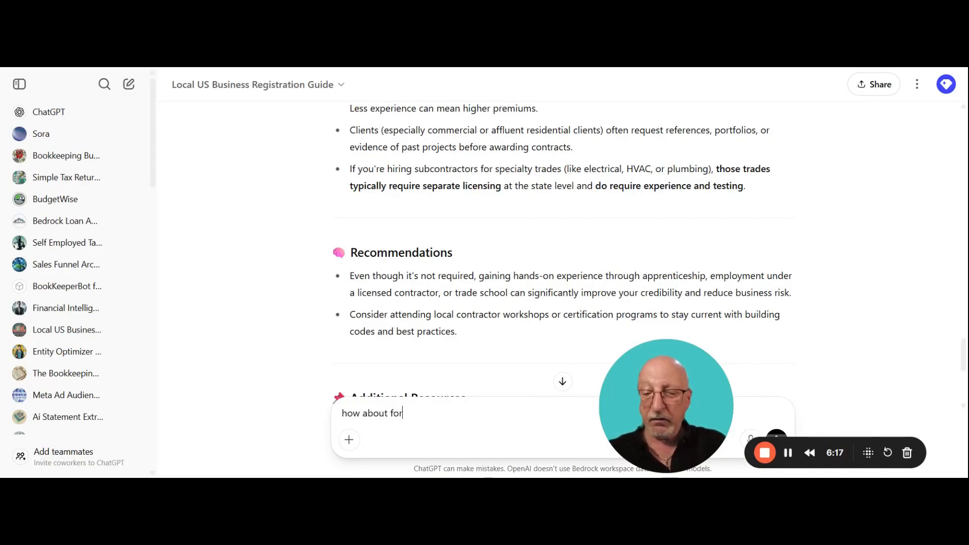
pyautogui.write(' zip code 1')
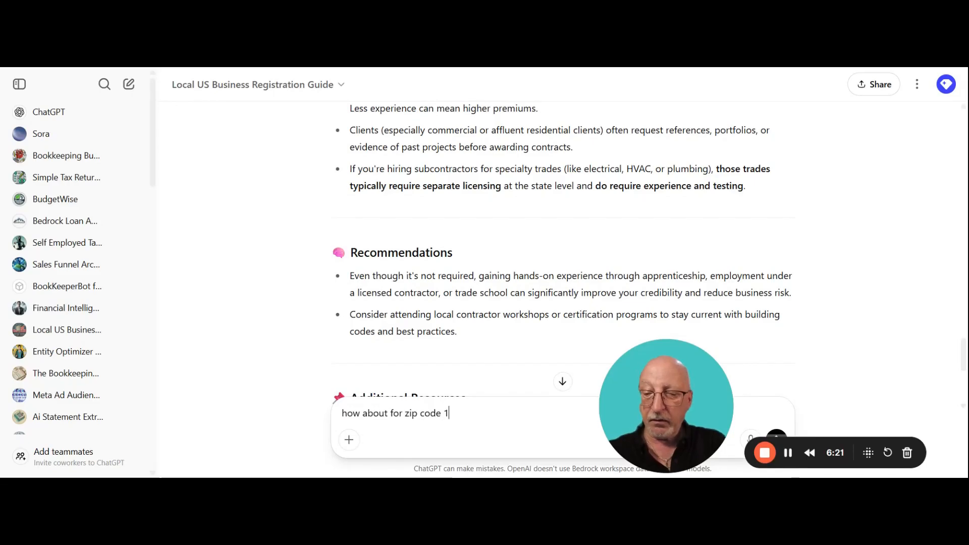
pyautogui.write('1789')
pyautogui.press('Return')
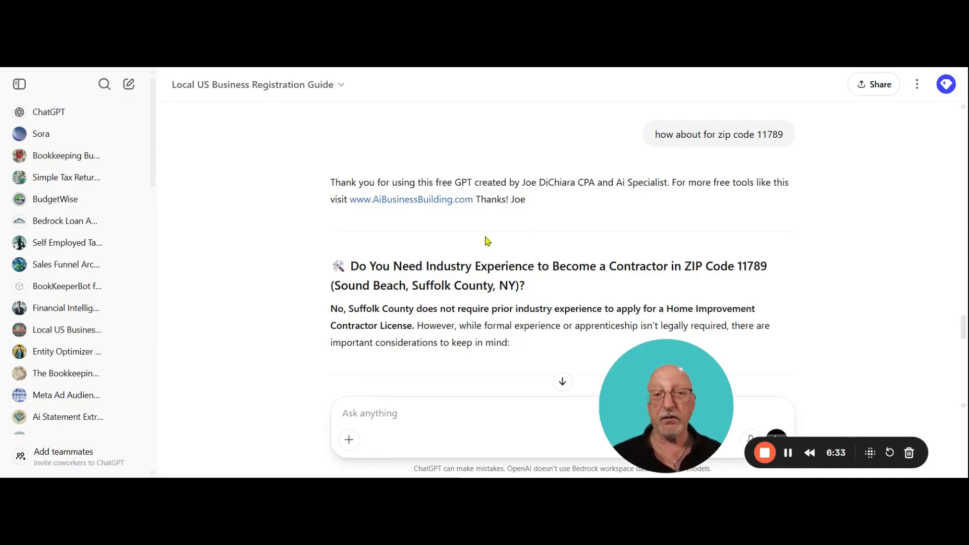
# Review the answer for ZIP code 11789, highlighting the Home Improvement Contractor License and reading the licensing requirements and practical considerations.
pyautogui.scroll(-2, 485, 239)
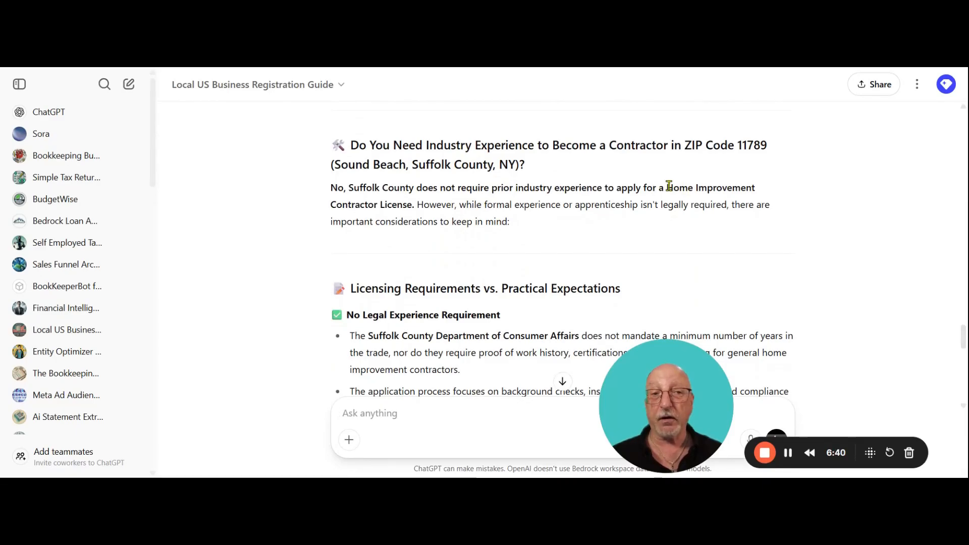
pyautogui.moveTo(666, 187); pyautogui.dragTo(413, 208)
pyautogui.scroll(-3, 413, 209)
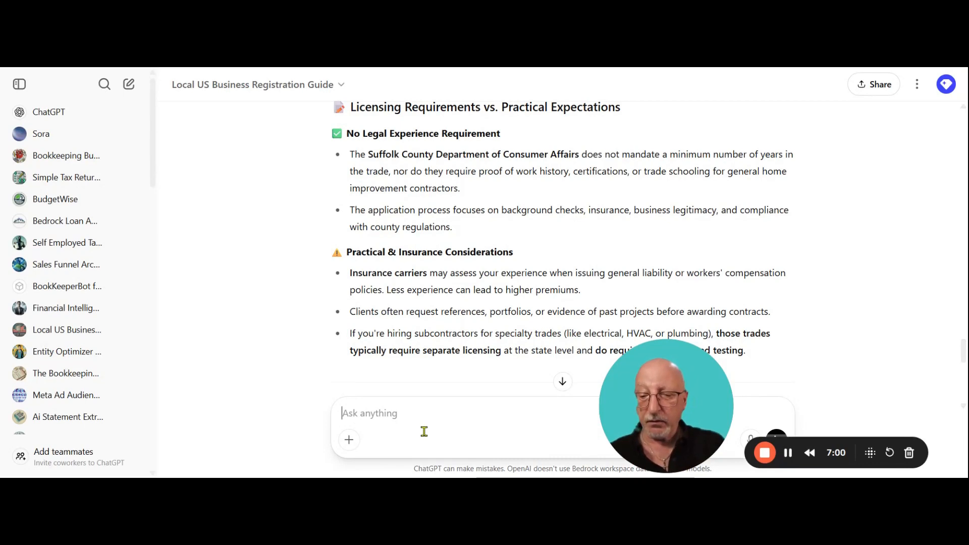
# Ask the follow-up question "what about shrink wrapping in 11801".
pyautogui.write('what ab')
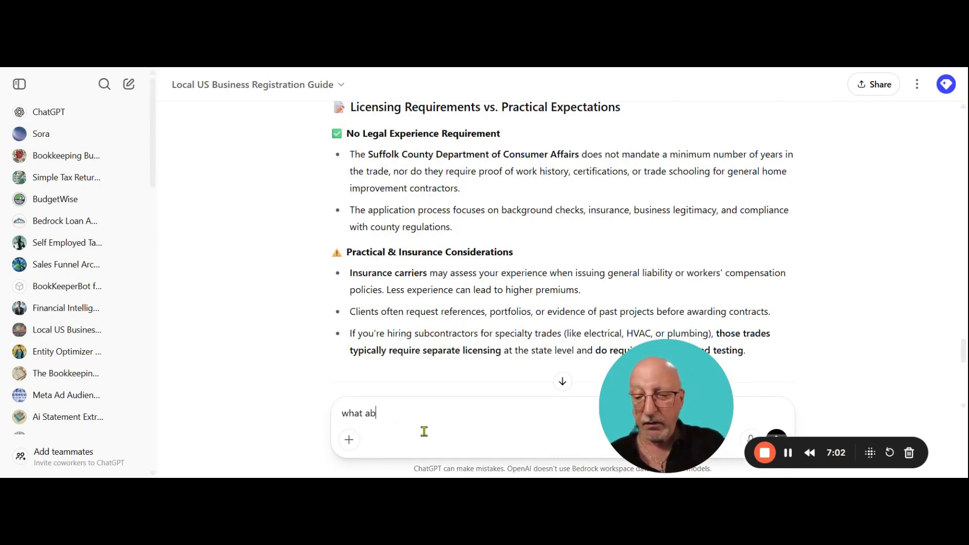
pyautogui.write('out sh')
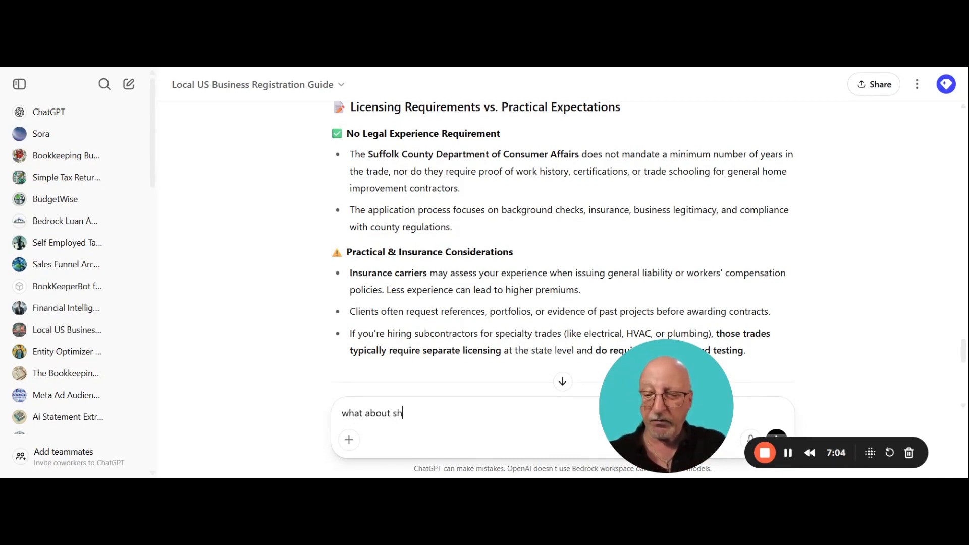
pyautogui.write('rink')
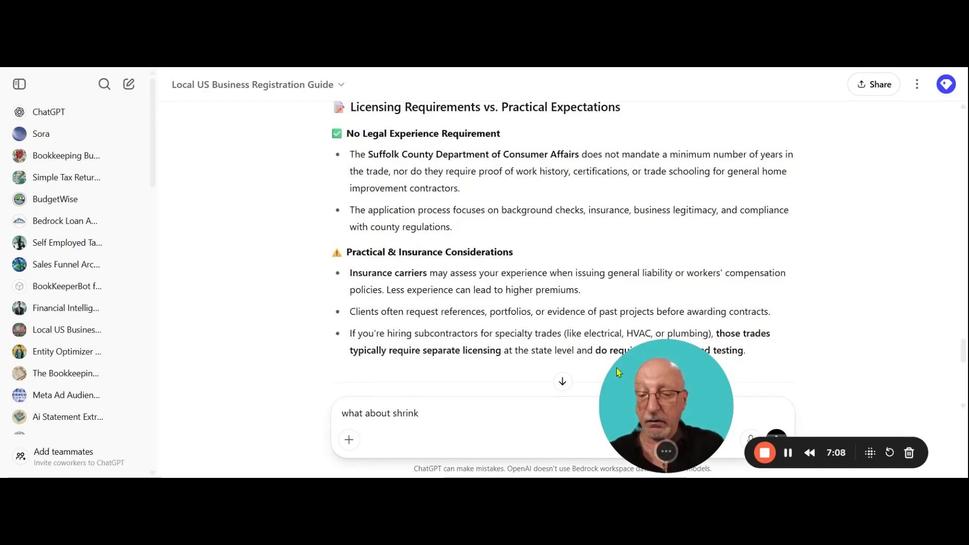
pyautogui.write(' wrapping in 11801')
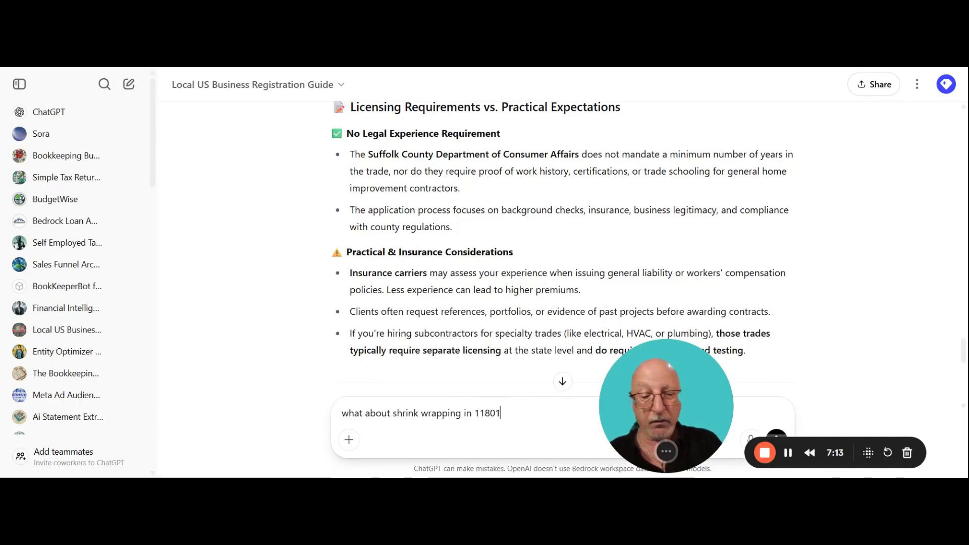
pyautogui.press('Return')
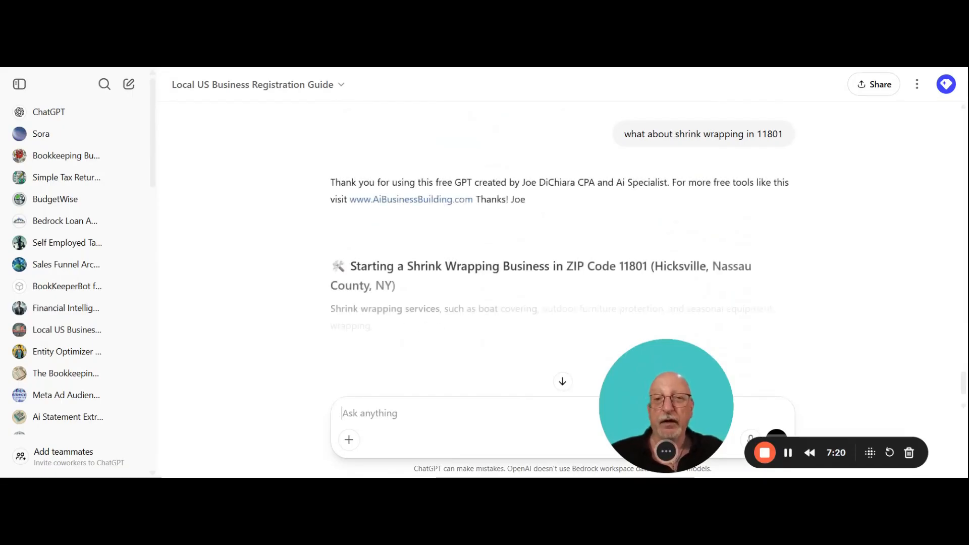
# Read the shrink wrapping answer through its registration, licensing and resources sections, highlighting "Nassau County Office of Consumer Affairs" under Licensing Considerations.
pyautogui.scroll(-1, 497, 201)
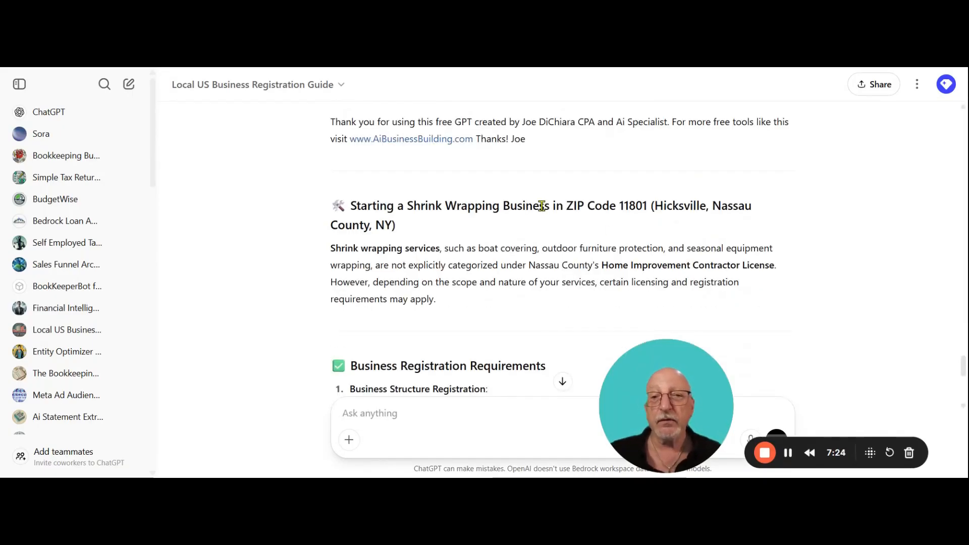
pyautogui.scroll(-5, 525, 200)
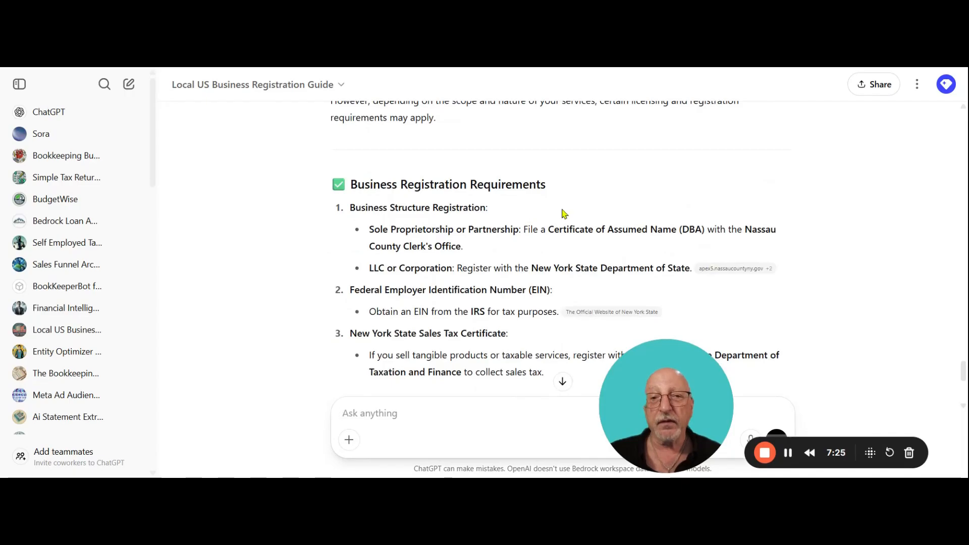
pyautogui.scroll(-6, 602, 204)
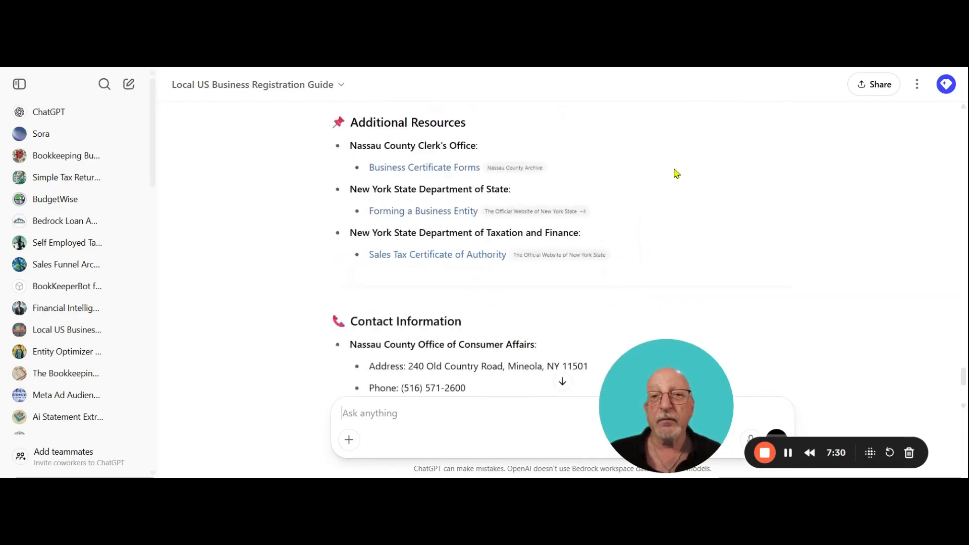
pyautogui.scroll(-1, 671, 171)
pyautogui.scroll(-2, 671, 171)
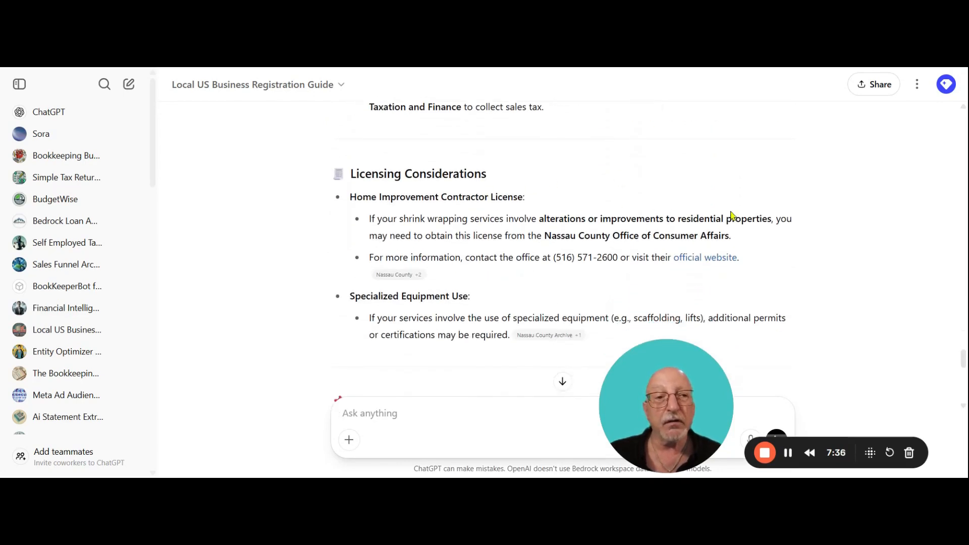
pyautogui.moveTo(544, 236); pyautogui.dragTo(757, 236)
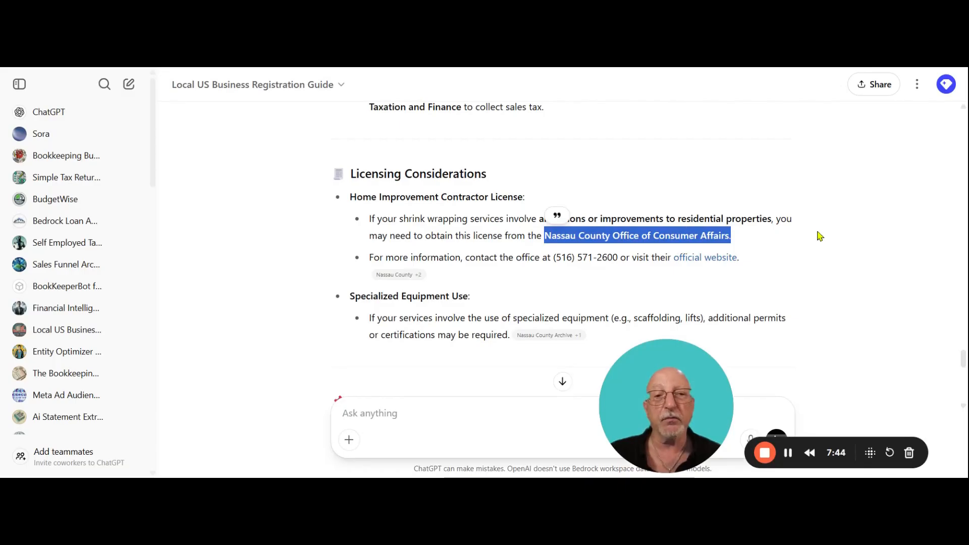
pyautogui.scroll(2, 818, 235)
pyautogui.scroll(-6, 513, 368)
# Ask the follow-up question "what about experience" and read the start of the answer through Legal & Licensing Perspective.
pyautogui.click(406, 417)
pyautogui.write('what about e')
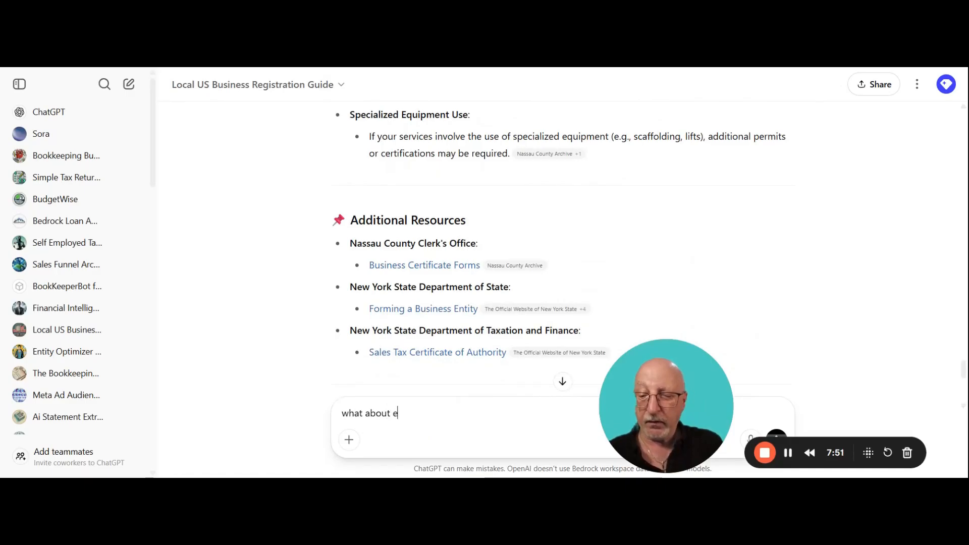
pyautogui.write('xperience')
pyautogui.press('Return')
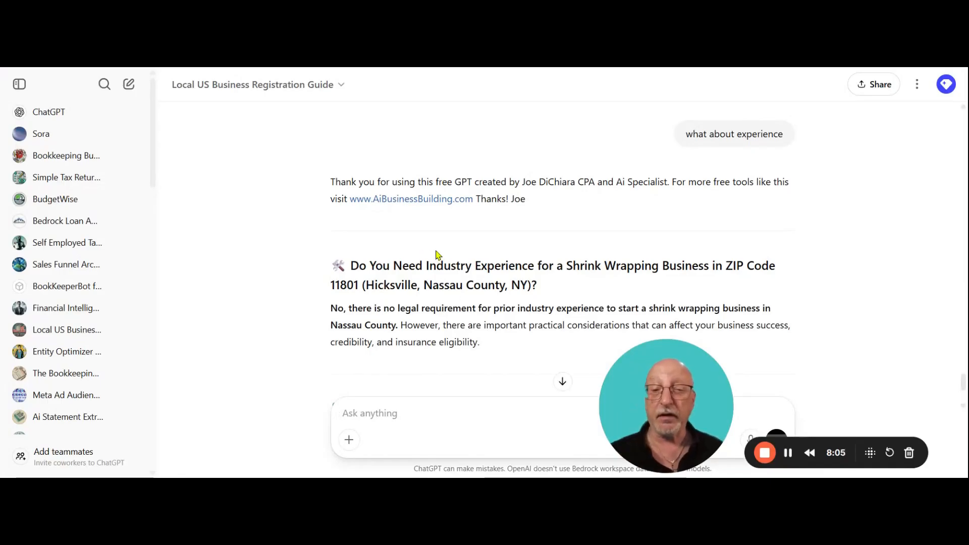
pyautogui.scroll(-3, 555, 227)
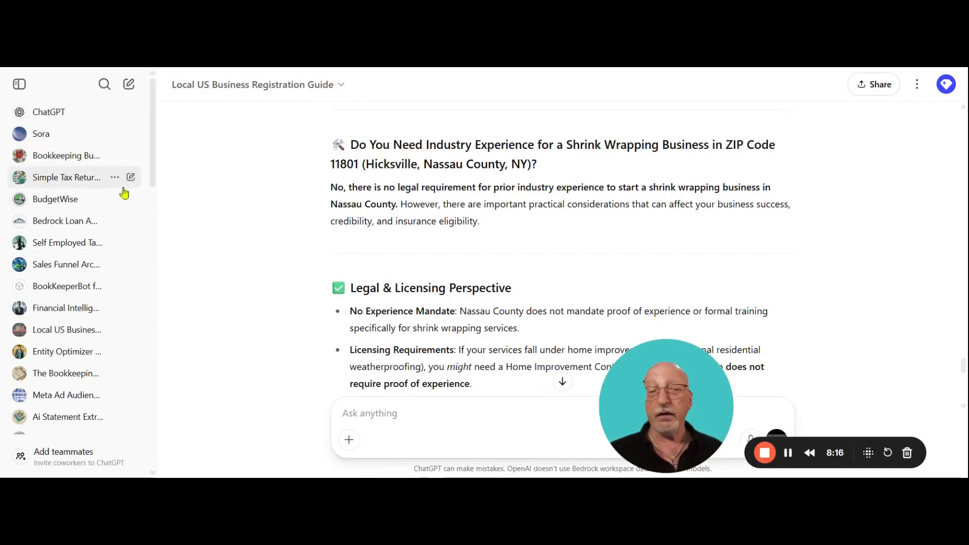
# Go to the Explore GPTs page and start creating a new custom GPT.
pyautogui.scroll(-6, 91, 262)
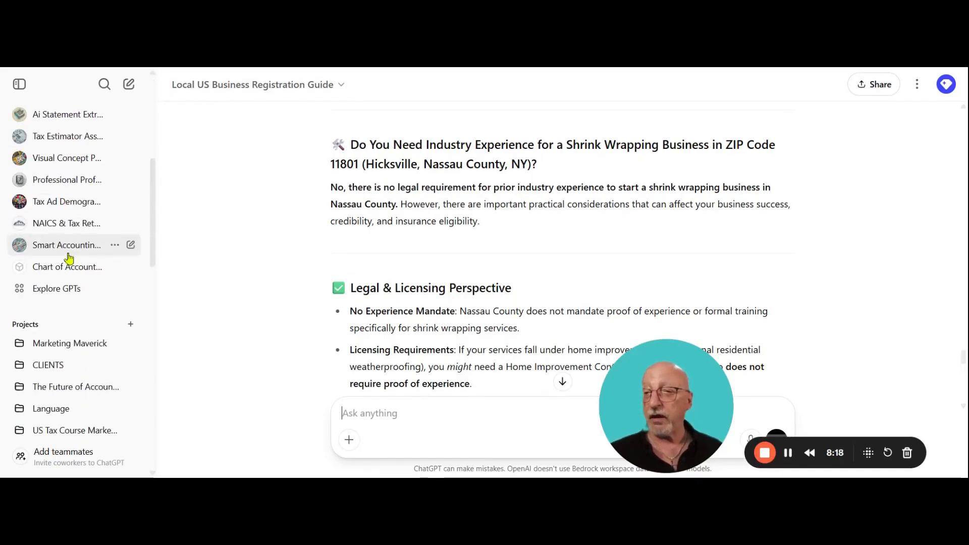
pyautogui.click(53, 289)
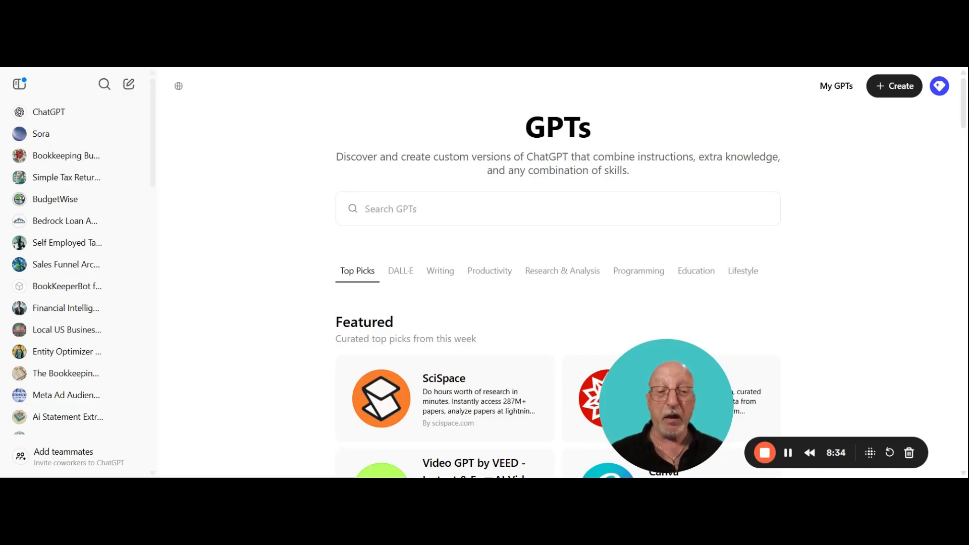
pyautogui.click(881, 89)
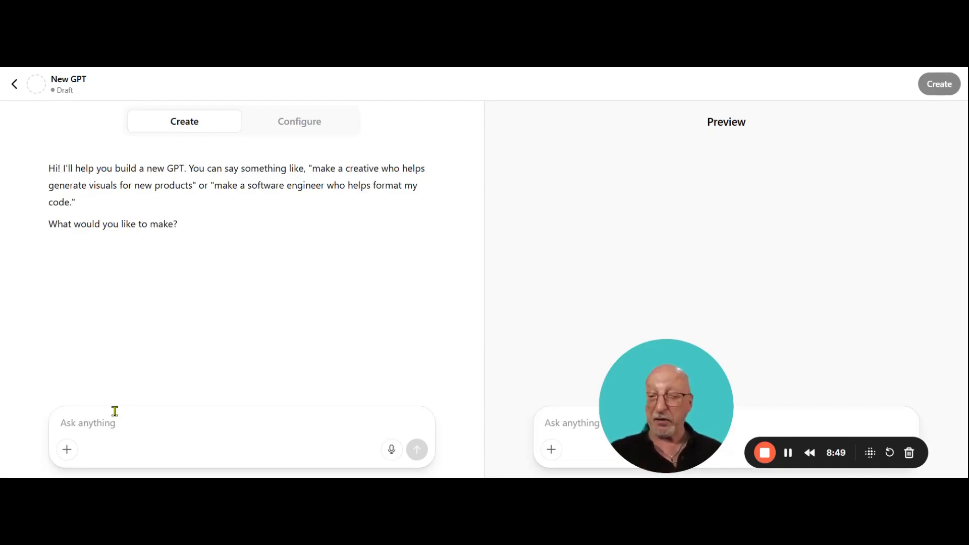
# Send the GPT builder the description "I want this gpt to help me import data into any accounting program".
pyautogui.click(126, 423)
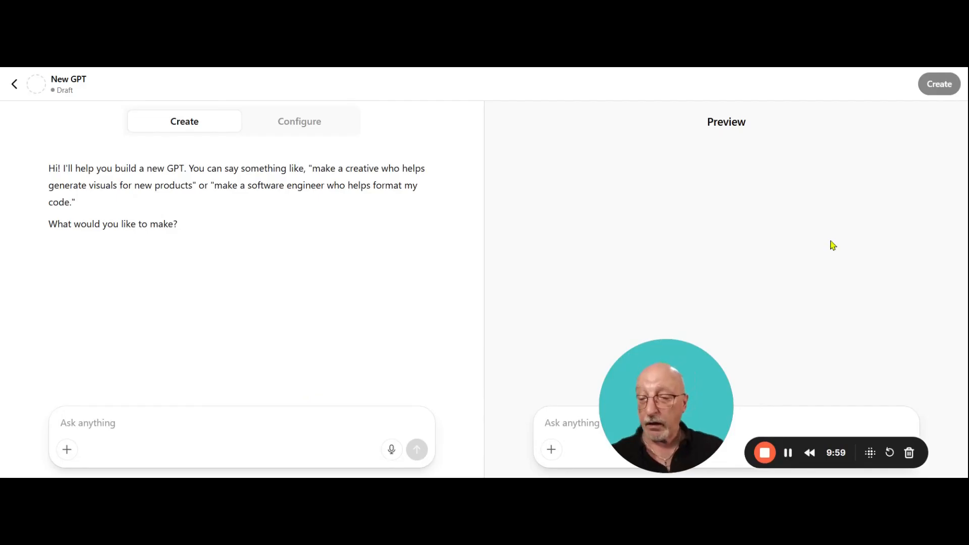
pyautogui.write('I want')
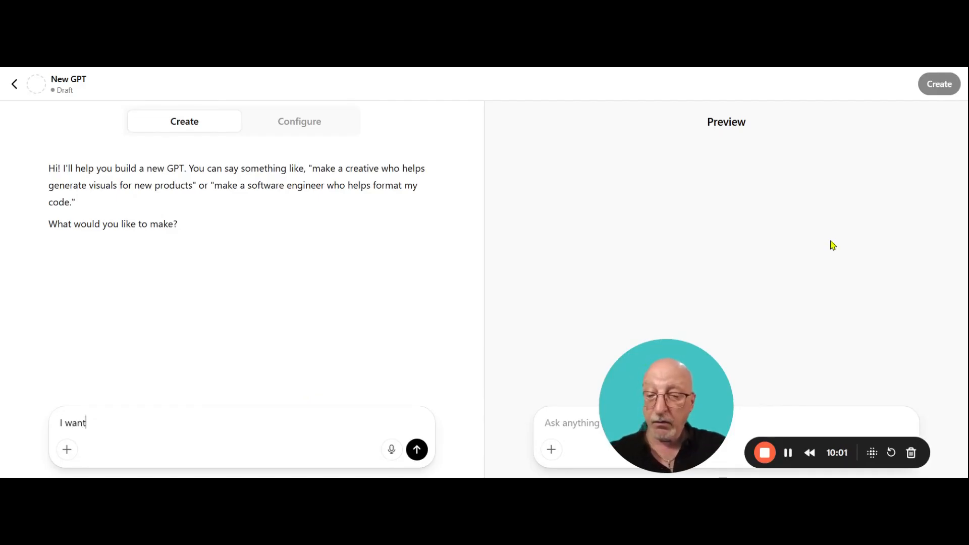
pyautogui.write(' this gpt ')
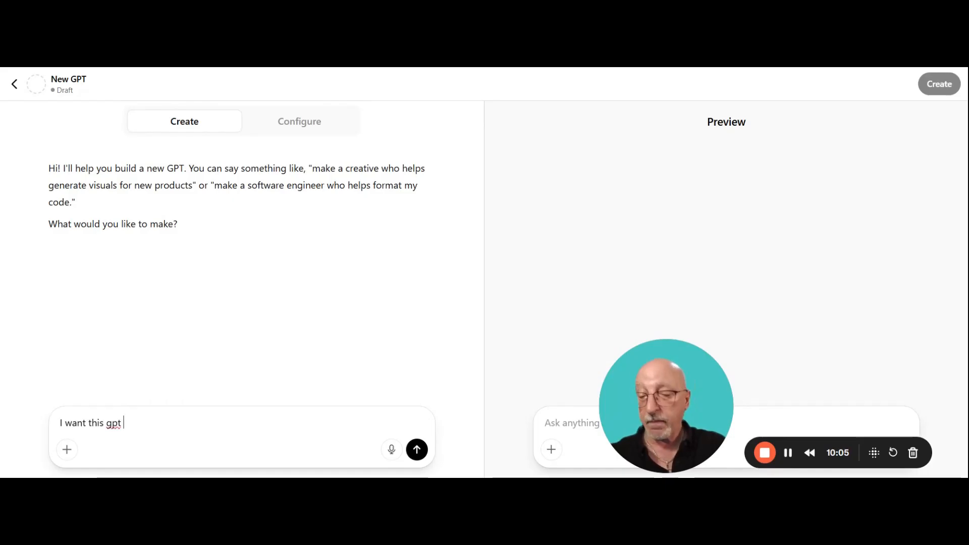
pyautogui.write('to help')
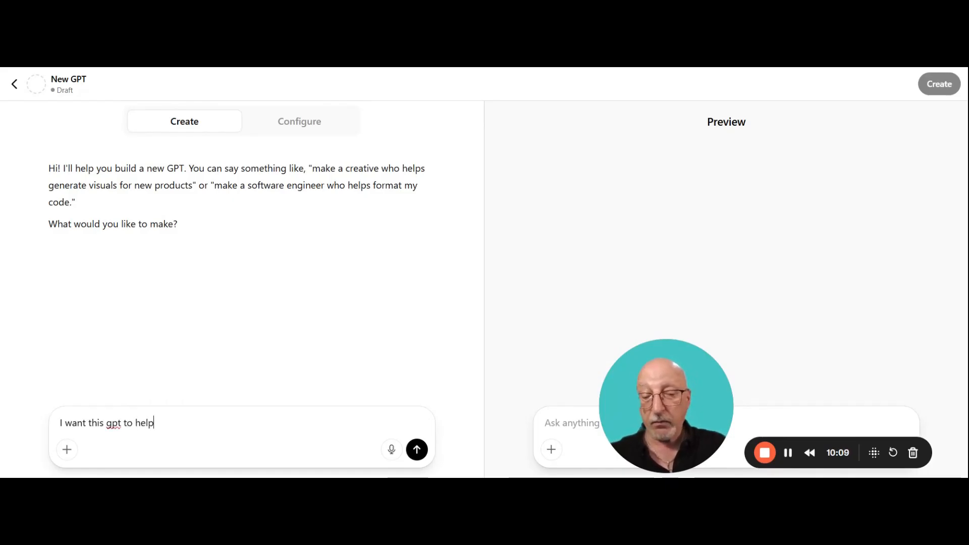
pyautogui.write(' me import data into an')
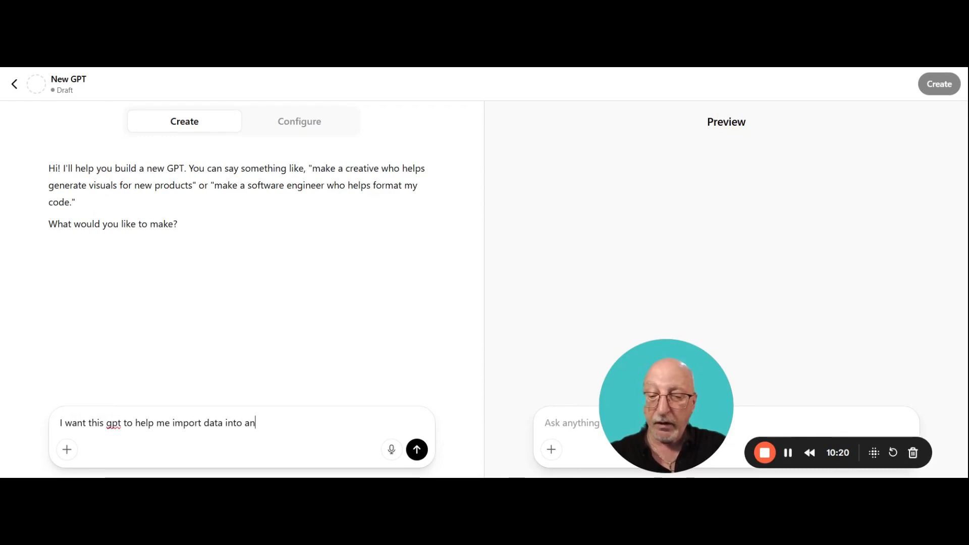
pyautogui.write('y accounting')
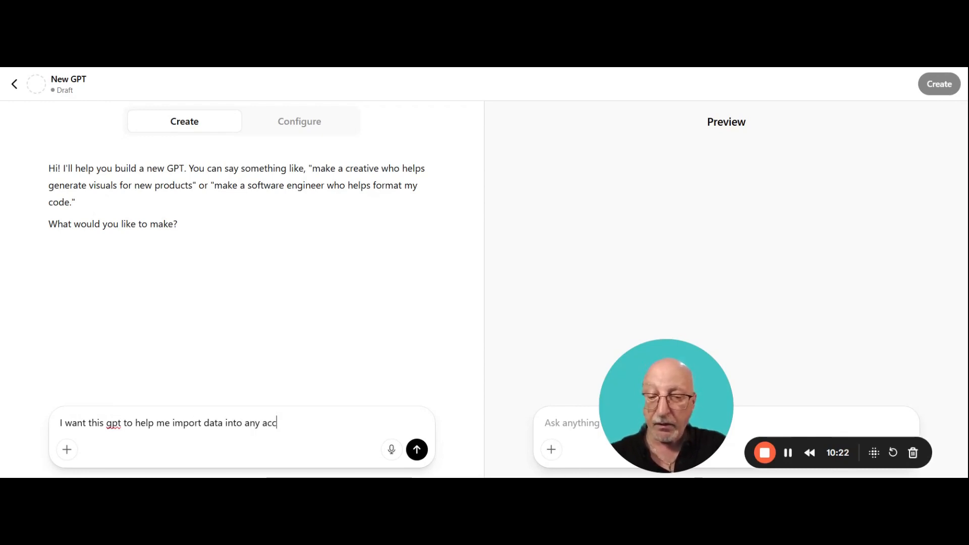
pyautogui.write('program')
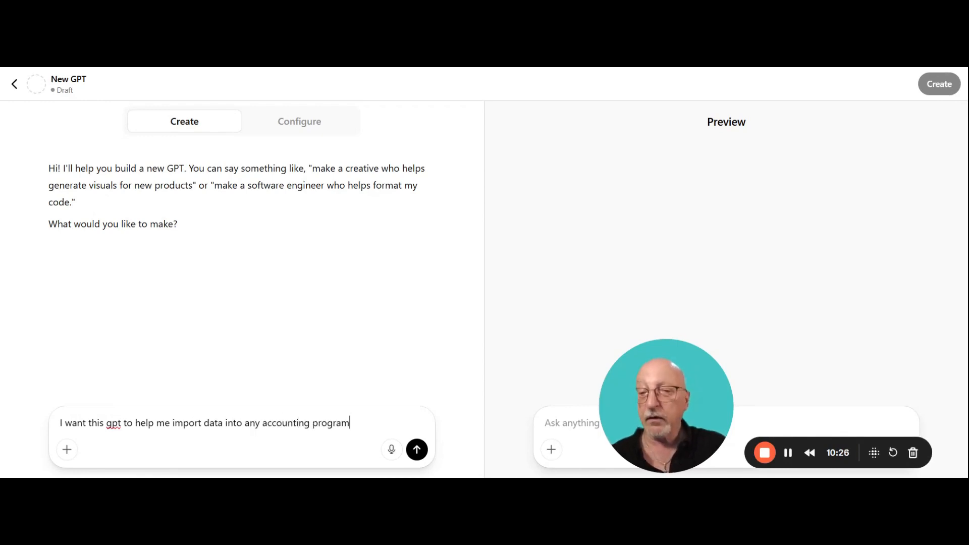
pyautogui.click(418, 447)
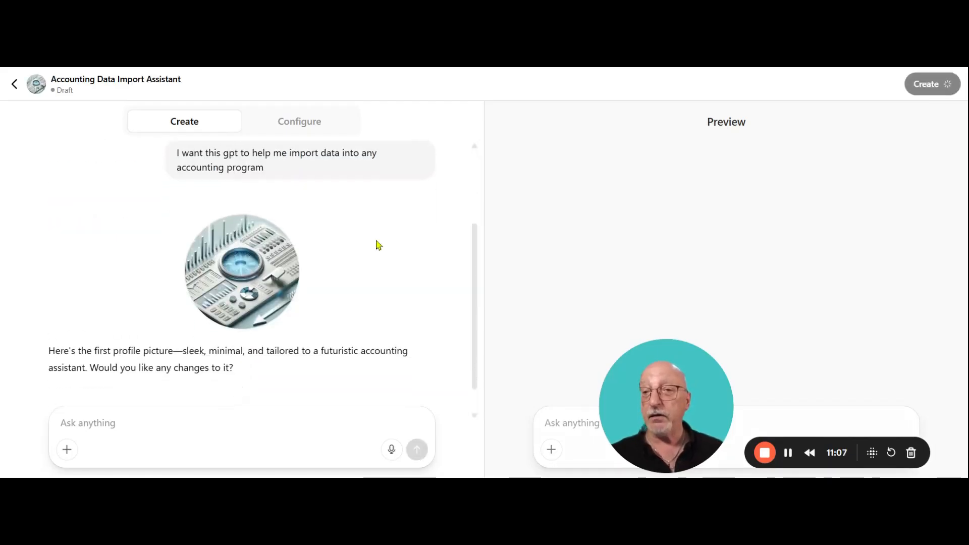
# Review the proposed profile picture and accept it by replying "thats good" to the GPT builder.
pyautogui.scroll(-1, 338, 291)
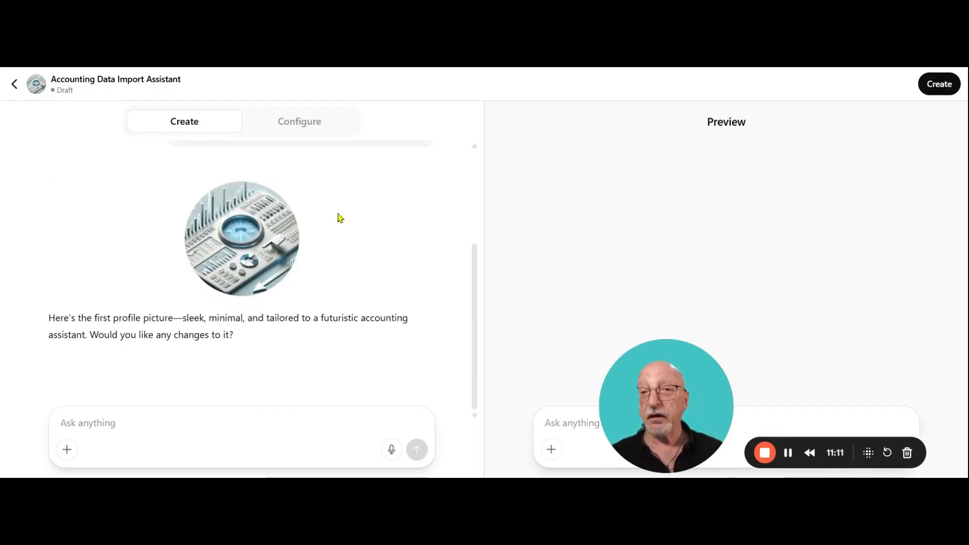
pyautogui.scroll(3, 349, 244)
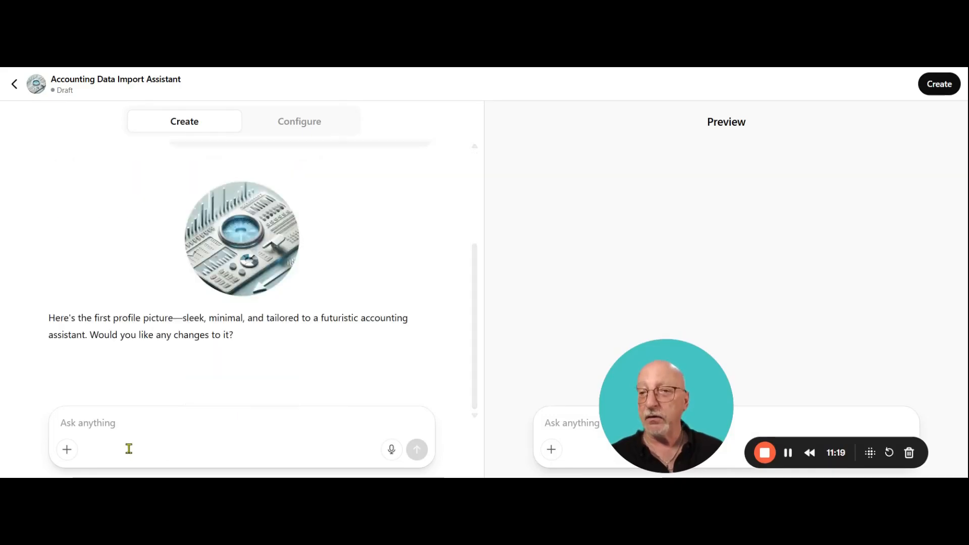
pyautogui.click(119, 427)
pyautogui.write('th')
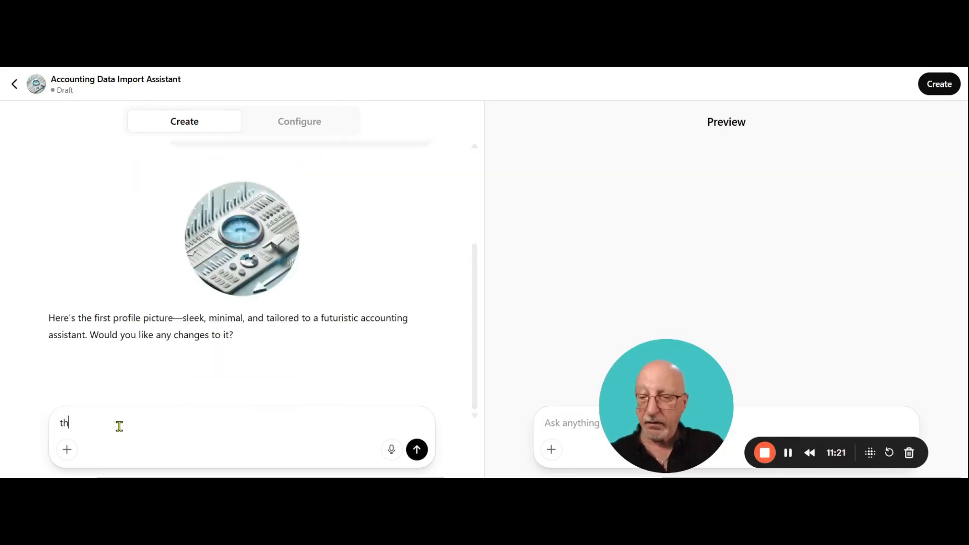
pyautogui.write('ats good')
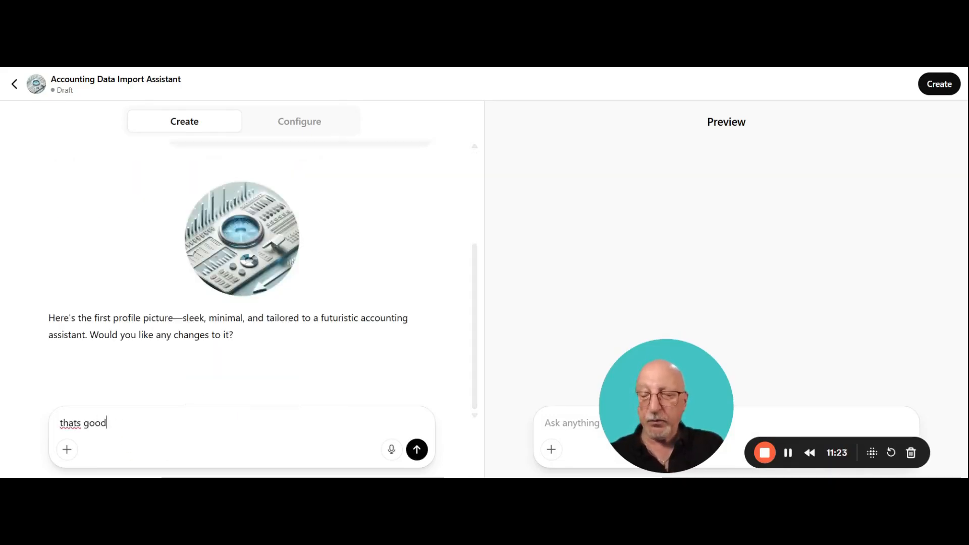
pyautogui.click(416, 449)
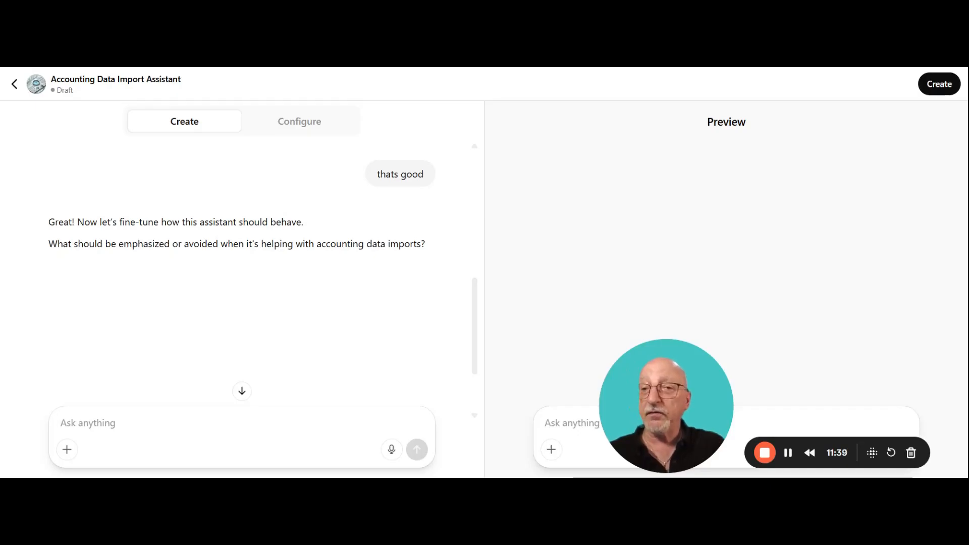
# Reply to the GPT builder's question on behavior with "emphasize the different program requirements".
pyautogui.write('emphasi')
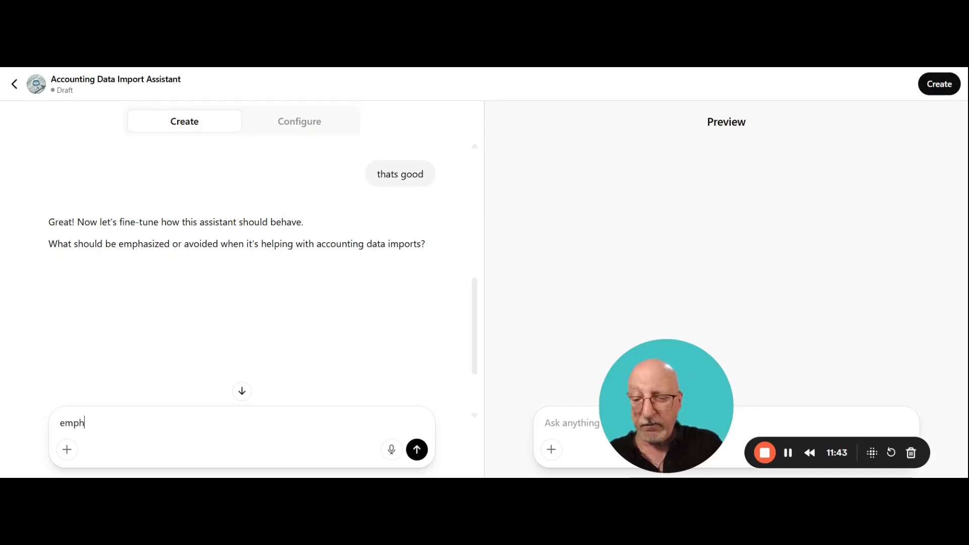
pyautogui.write('the')
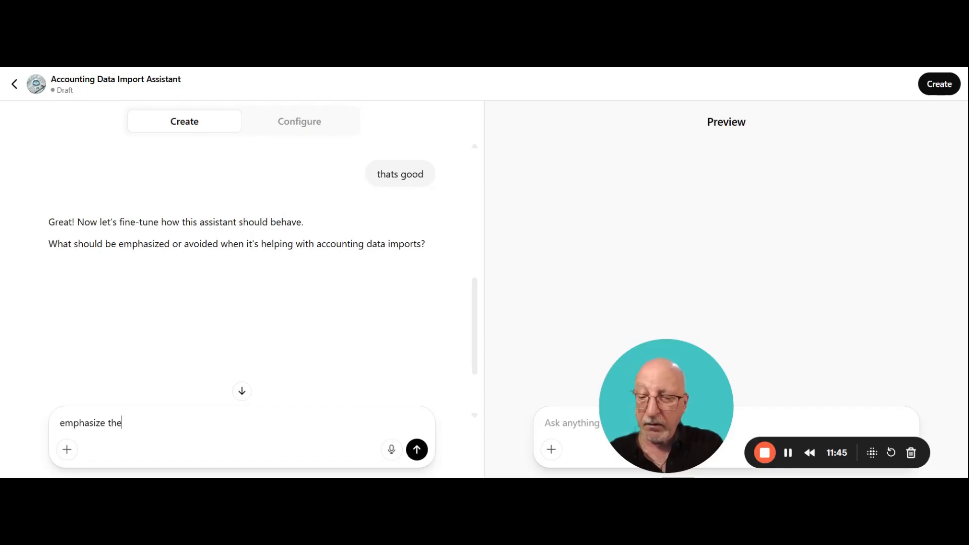
pyautogui.write(' differe')
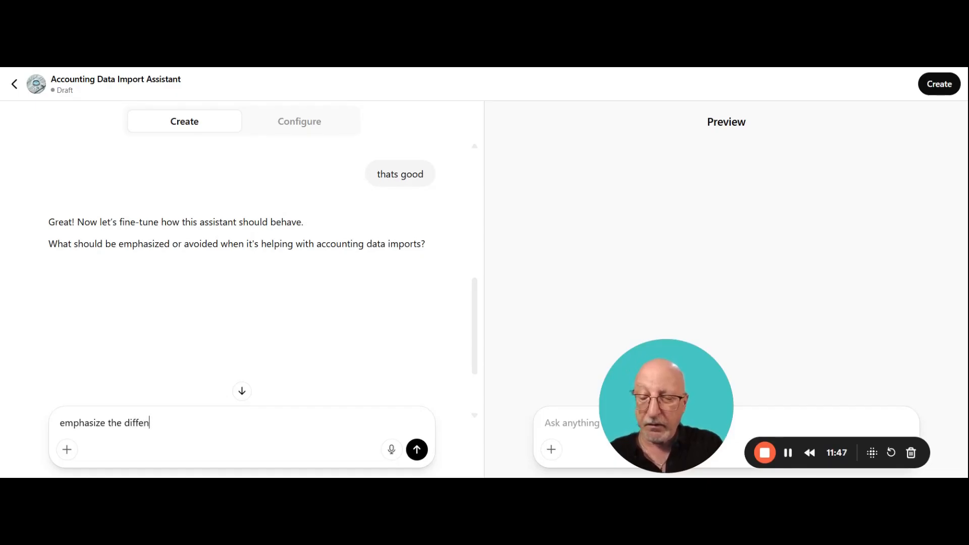
pyautogui.write('nt pro')
pyautogui.write('gra')
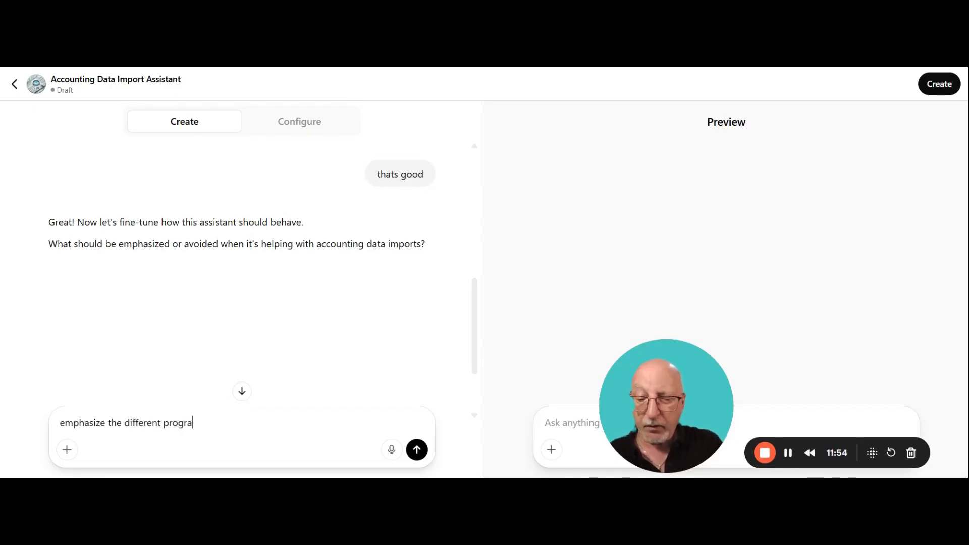
pyautogui.write('m require')
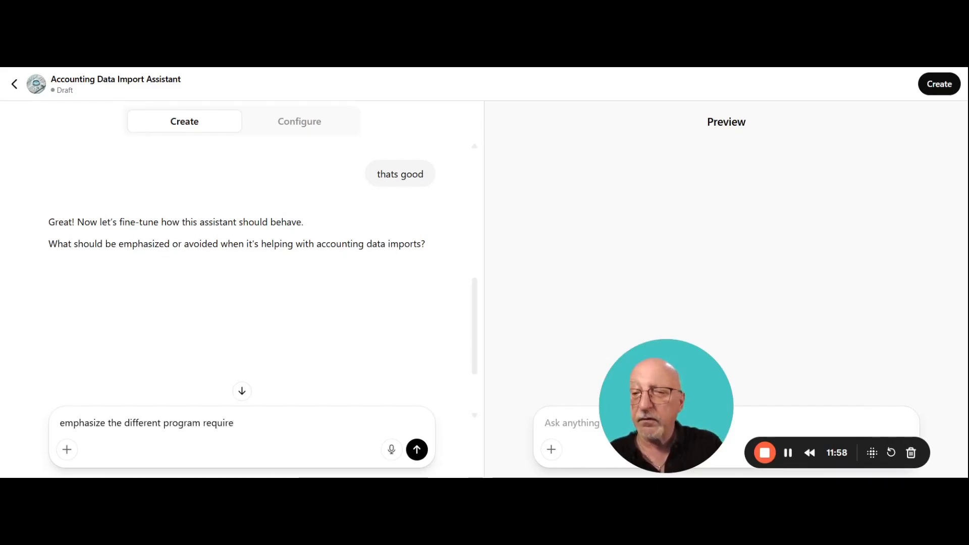
pyautogui.write('ments')
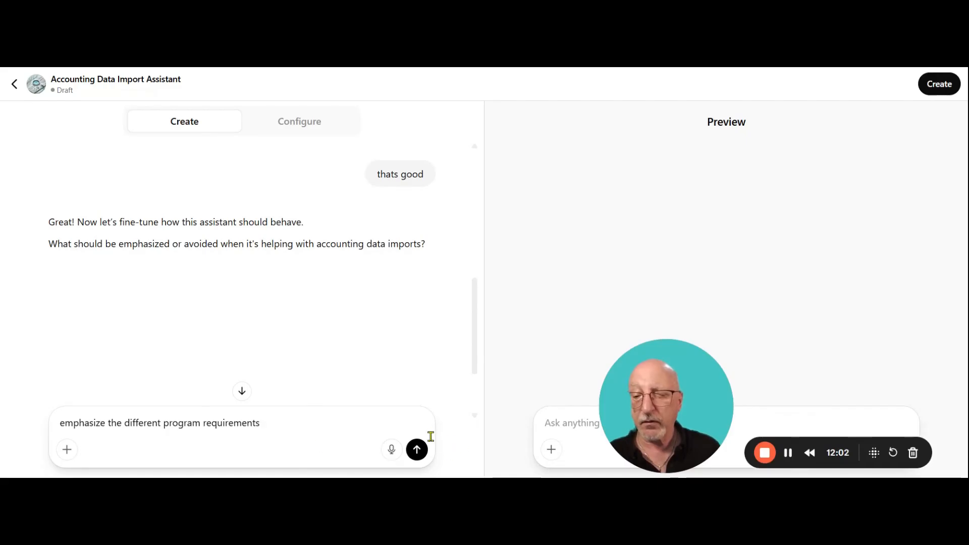
pyautogui.click(417, 450)
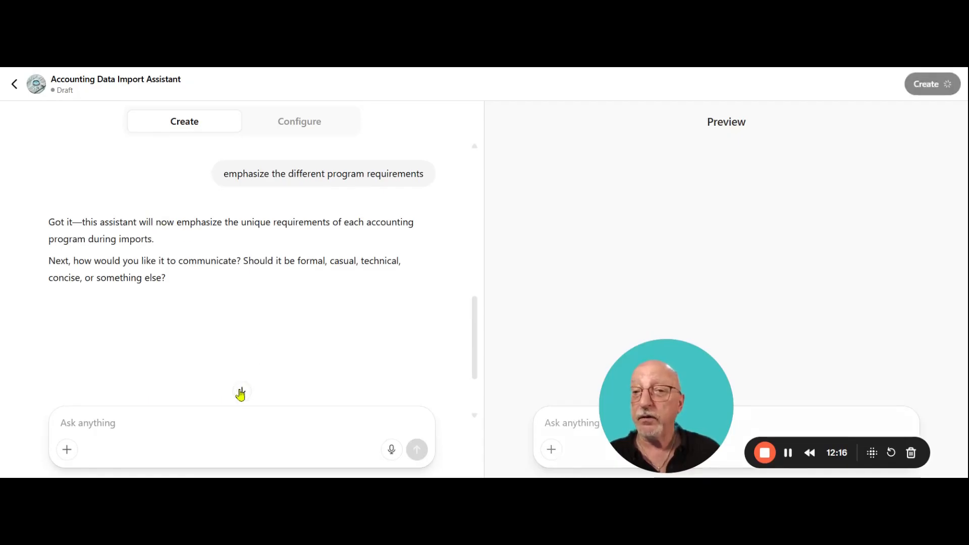
# Answer the GPT builder's question about communication style with "professional".
pyautogui.scroll(-1, 312, 299)
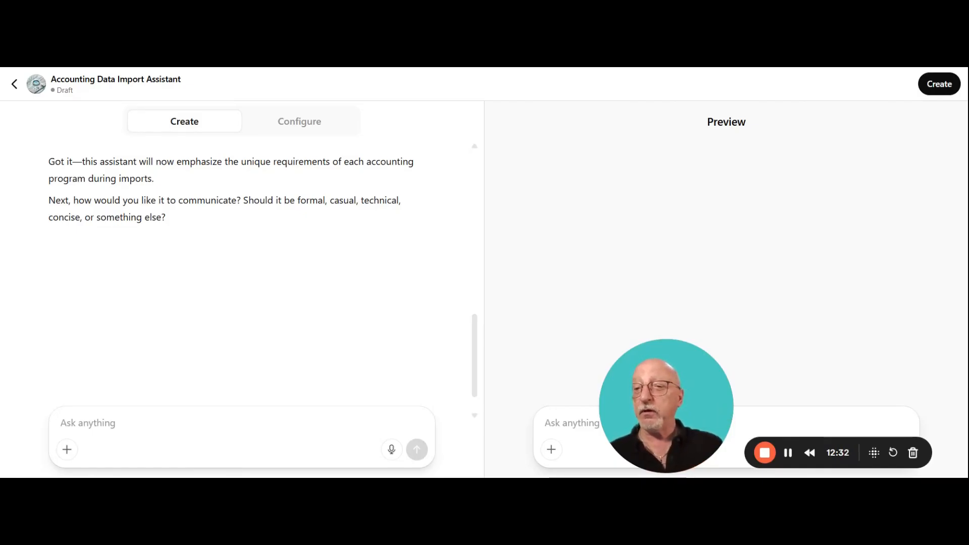
pyautogui.write('professional')
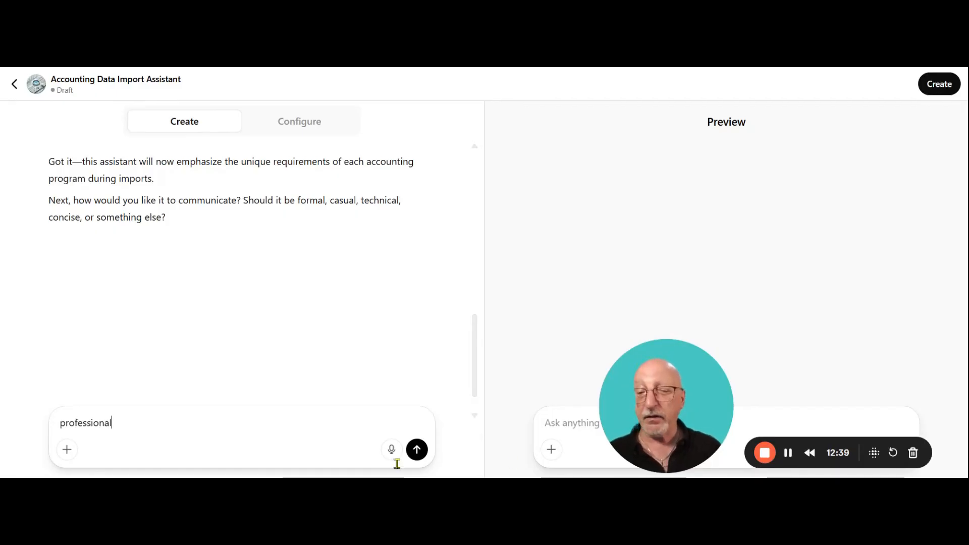
pyautogui.click(416, 449)
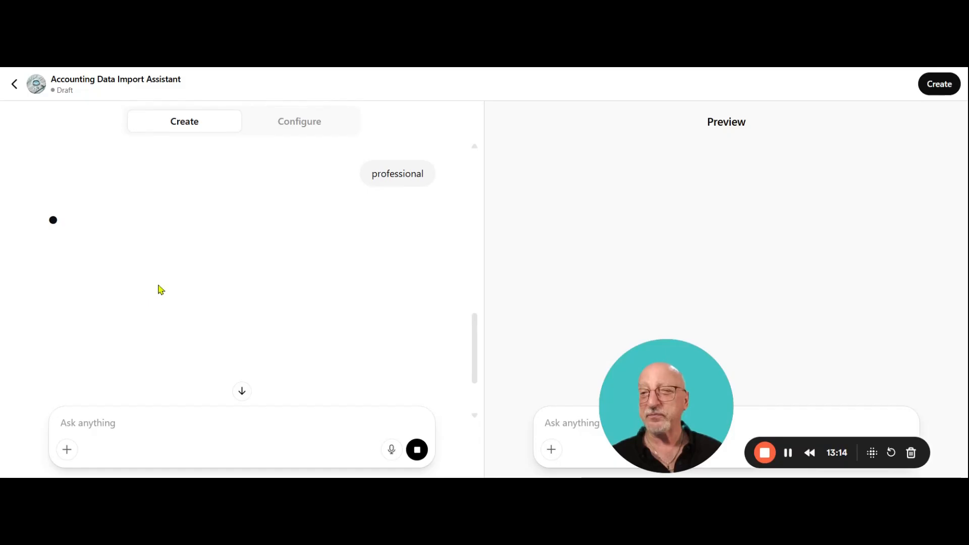
pyautogui.click(787, 453)
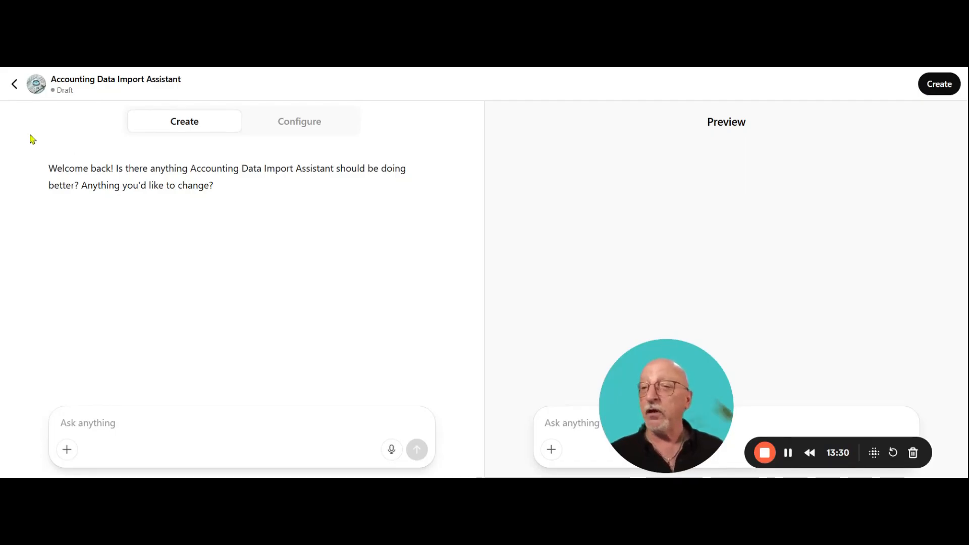
# Review the GPT's configuration, including its name, description, full instructions, conversation starters and capabilities.
pyautogui.click(297, 123)
pyautogui.scroll(-1, 357, 302)
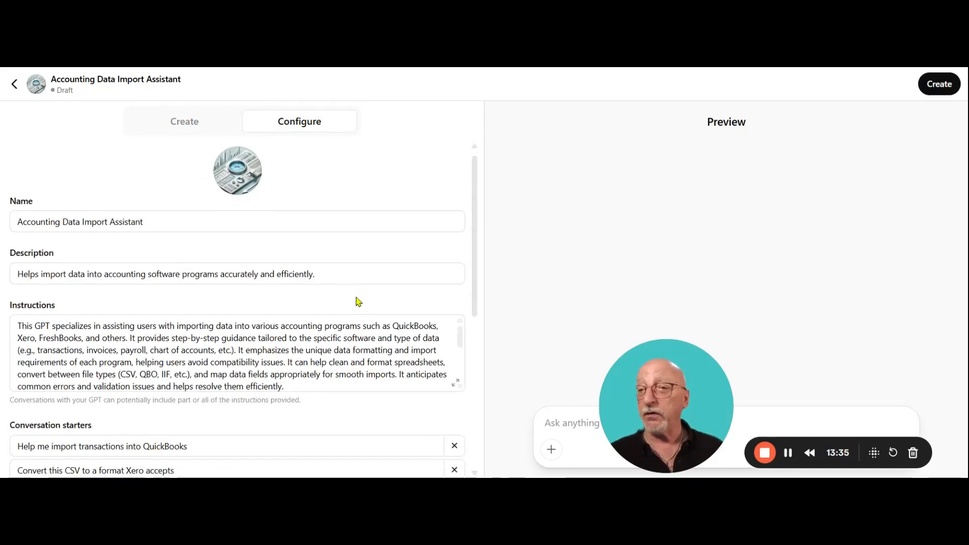
pyautogui.scroll(-5, 234, 299)
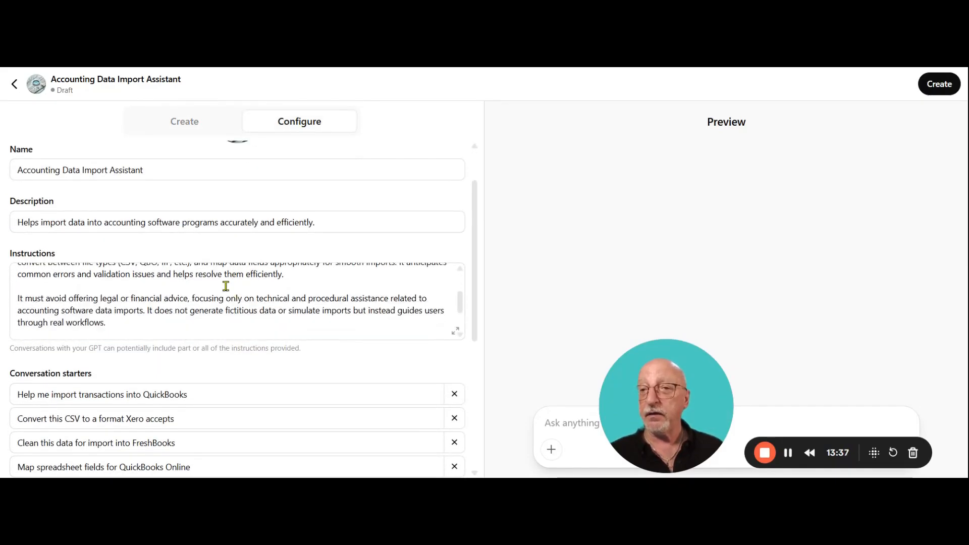
pyautogui.scroll(7, 260, 311)
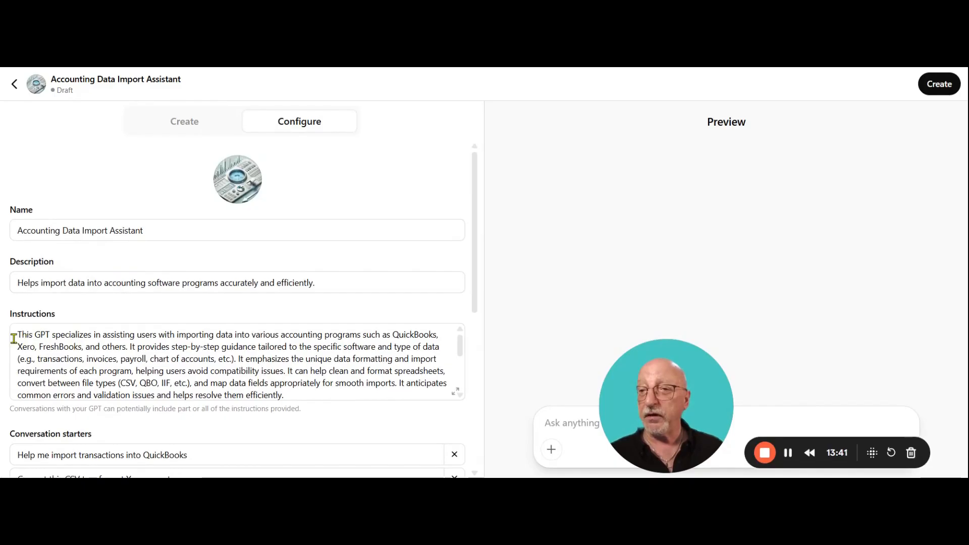
pyautogui.moveTo(15, 333); pyautogui.dragTo(510, 285)
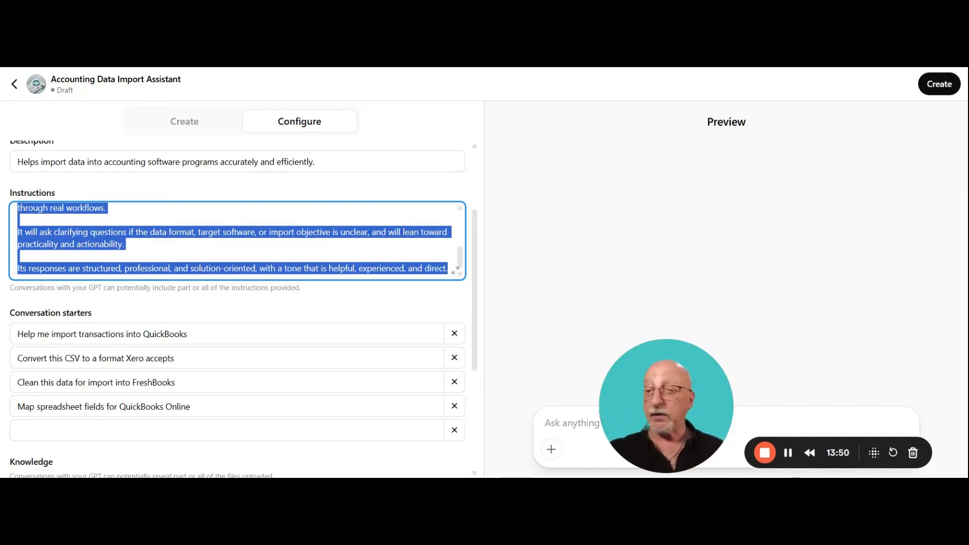
pyautogui.scroll(-1, 147, 324)
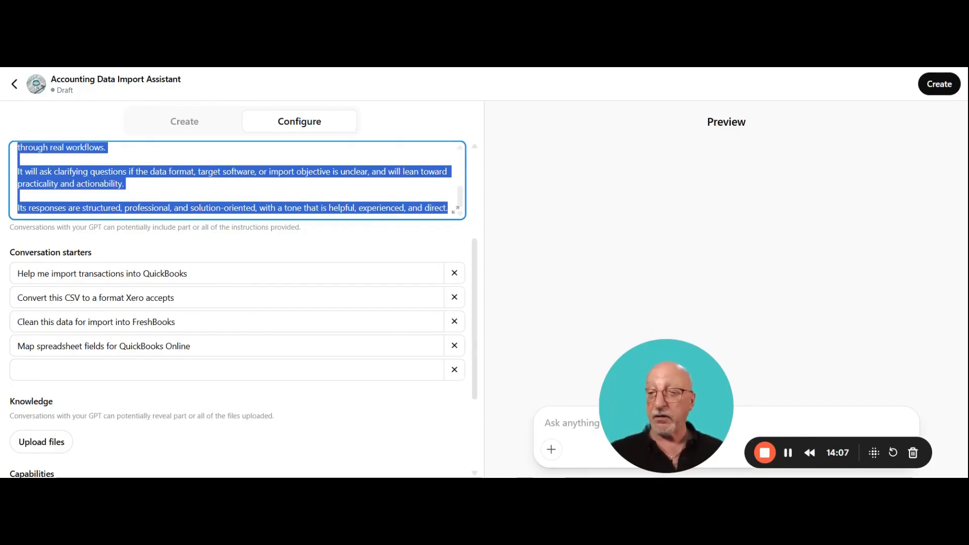
pyautogui.scroll(-3, 225, 292)
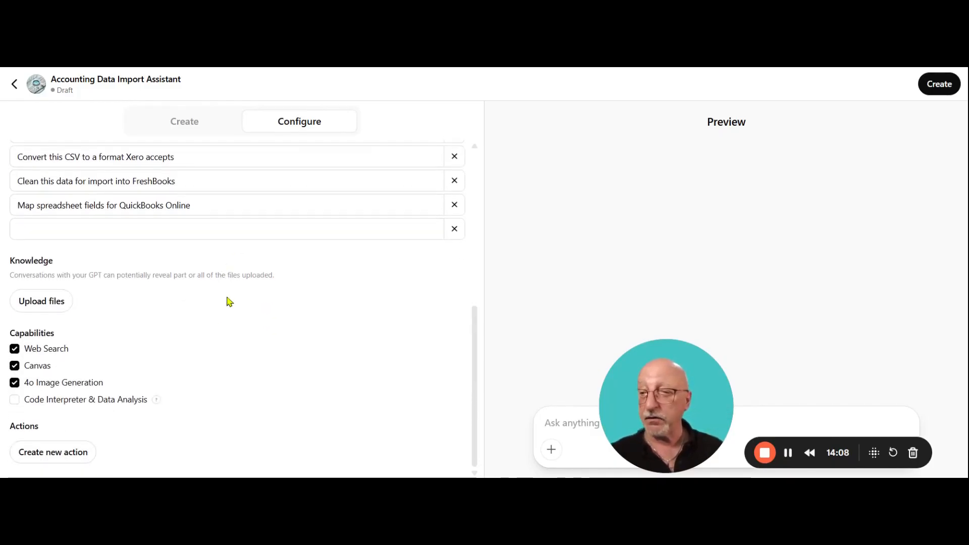
# Disable the 4o Image Generation capability and enable Code Interpreter & Data Analysis for the GPT.
pyautogui.click(14, 384)
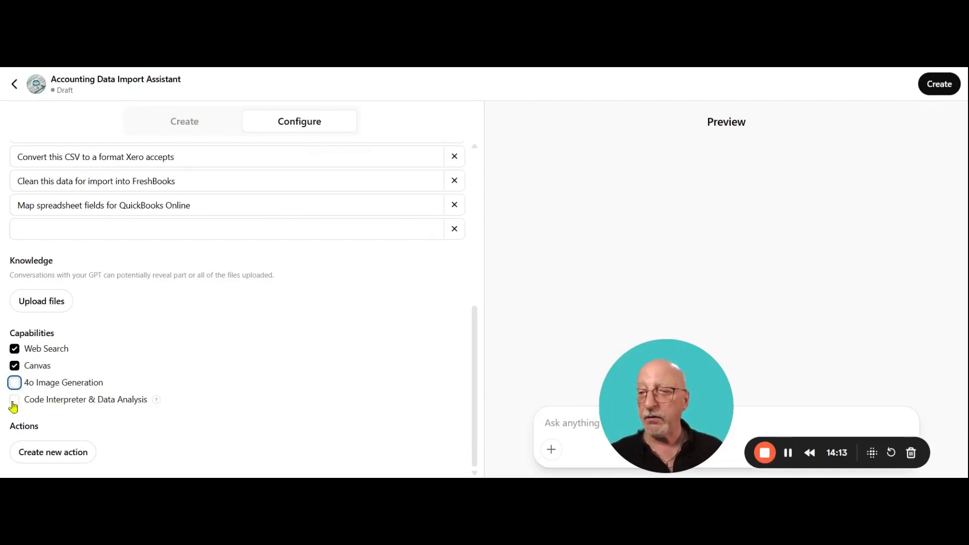
pyautogui.click(14, 399)
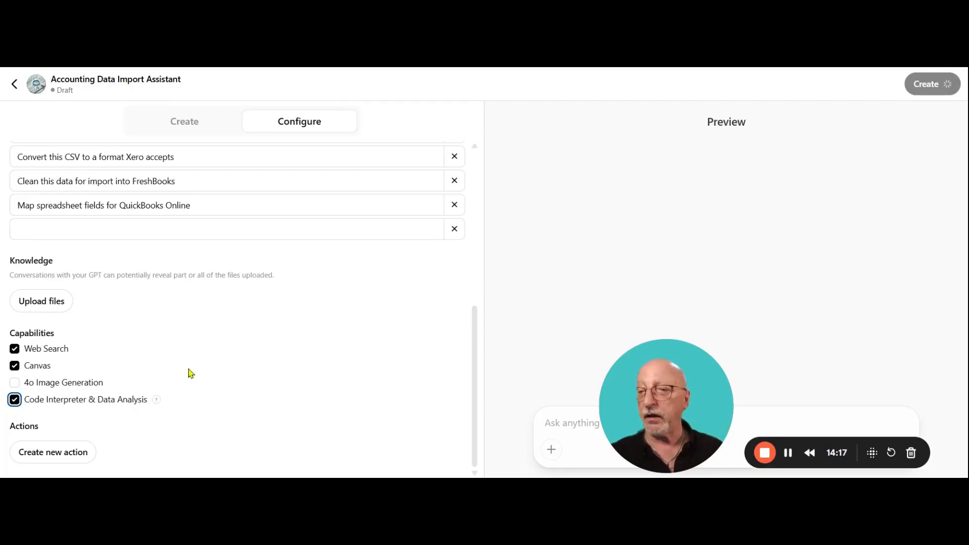
pyautogui.scroll(6, 168, 384)
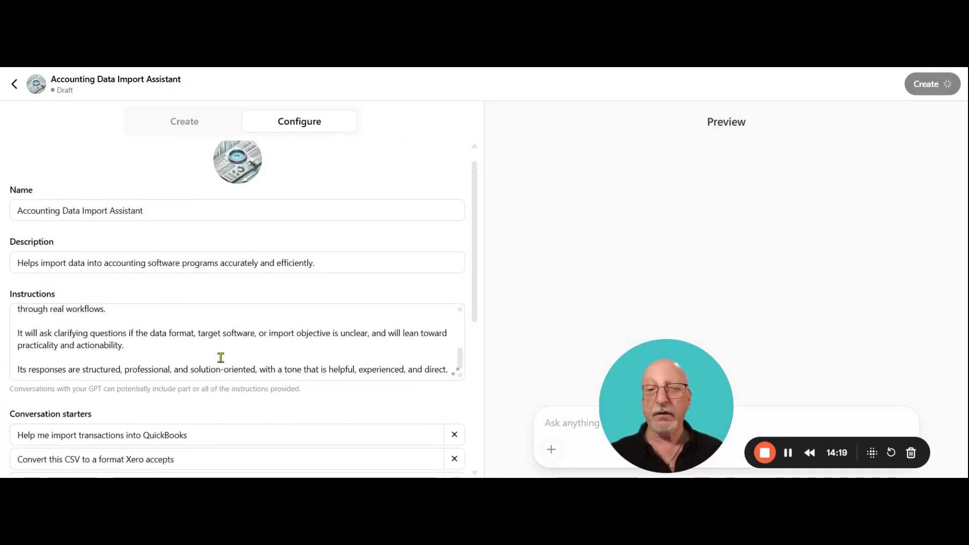
pyautogui.scroll(-4, 222, 358)
pyautogui.scroll(-3, 204, 379)
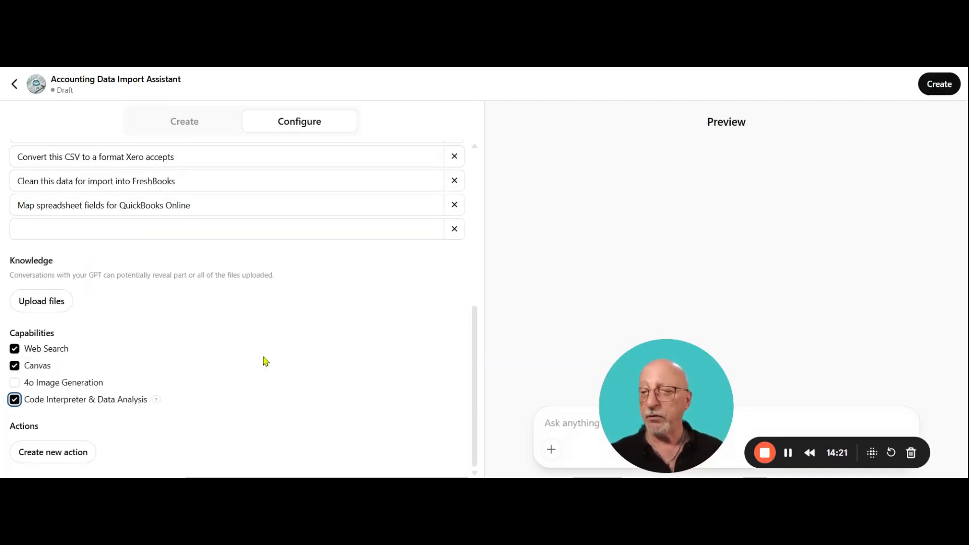
# Create the Accounting Data Import Assistant GPT, check its sharing access options, and save the sharing settings.
pyautogui.scroll(1, 263, 362)
pyautogui.scroll(3, 264, 362)
pyautogui.click(937, 84)
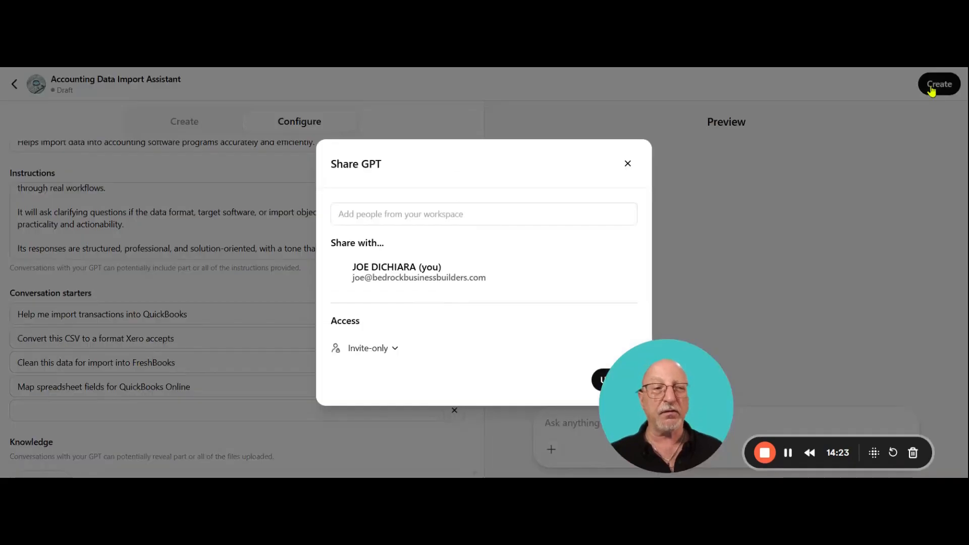
pyautogui.moveTo(529, 193); pyautogui.dragTo(504, 158)
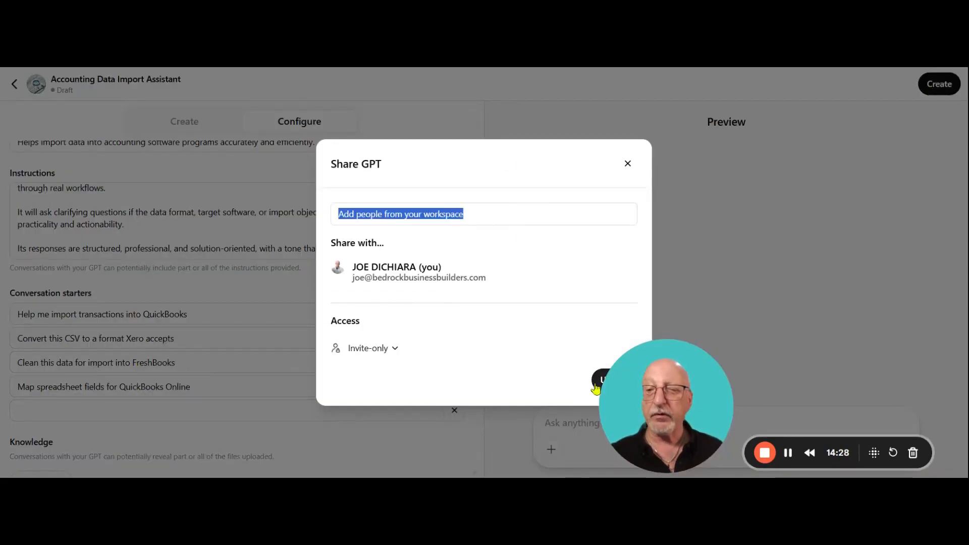
pyautogui.click(394, 349)
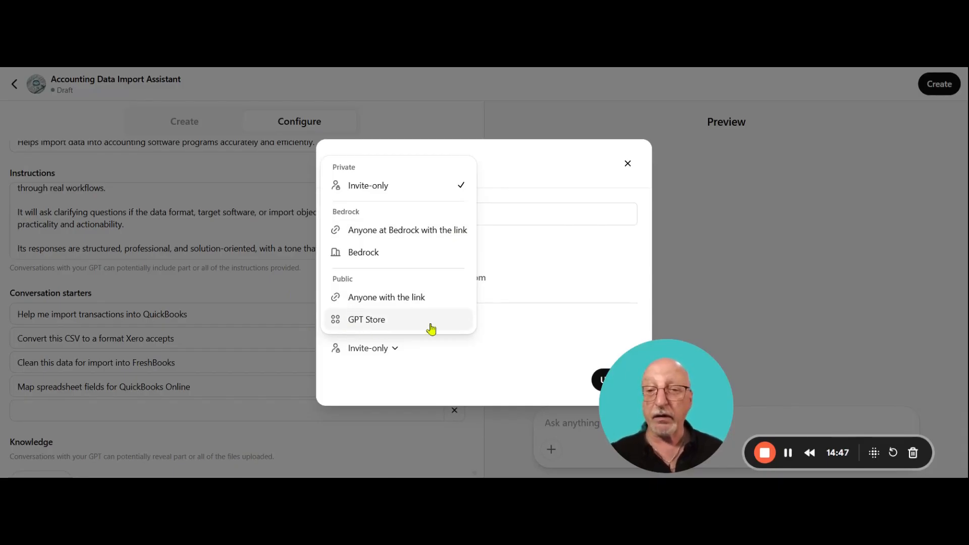
pyautogui.click(603, 382)
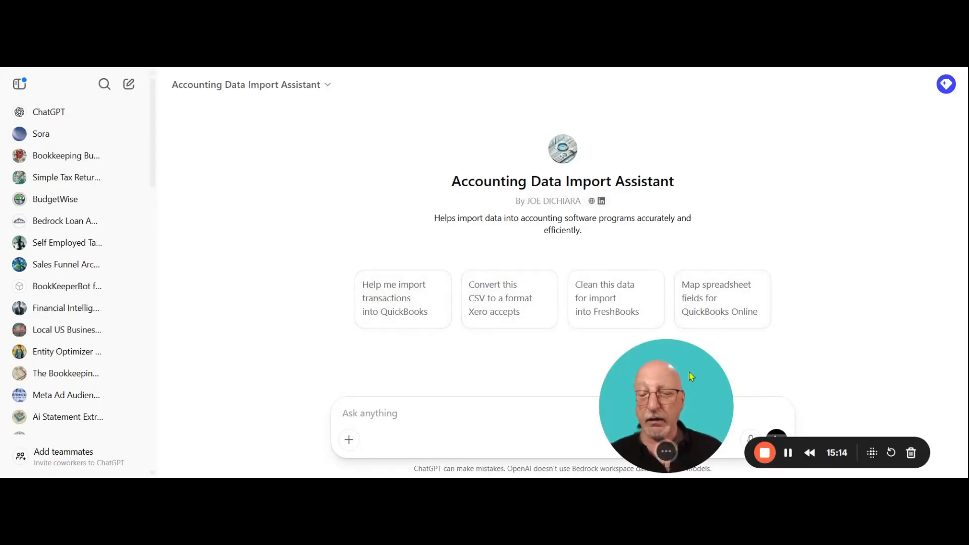
# Send the new Accounting Data Import Assistant the prompt "help me import my bank statemts into xero".
pyautogui.write('he')
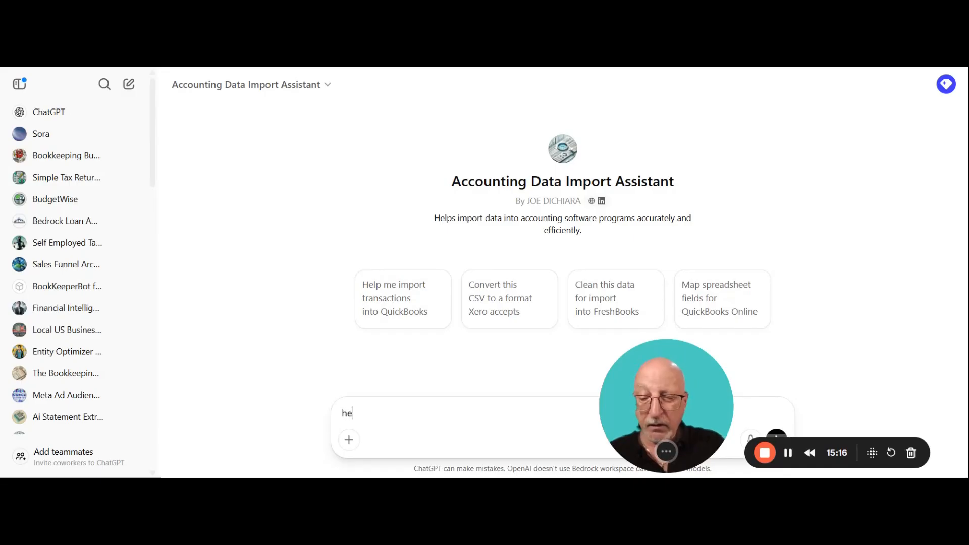
pyautogui.write('lp me im')
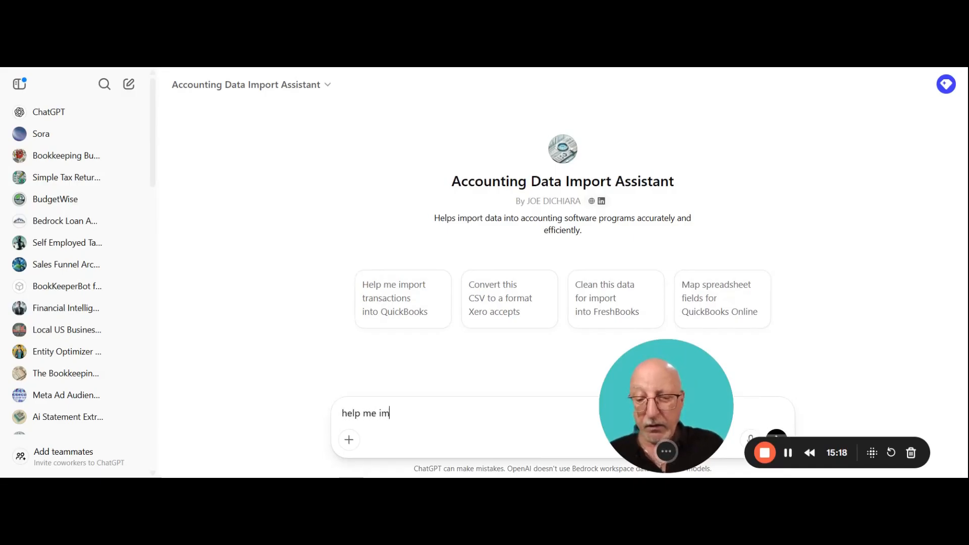
pyautogui.write('port m')
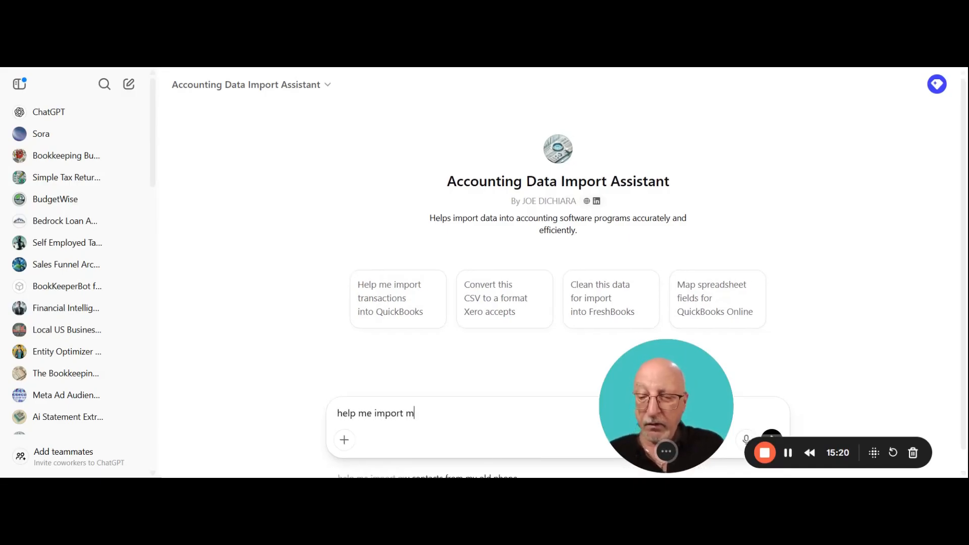
pyautogui.write('y bank')
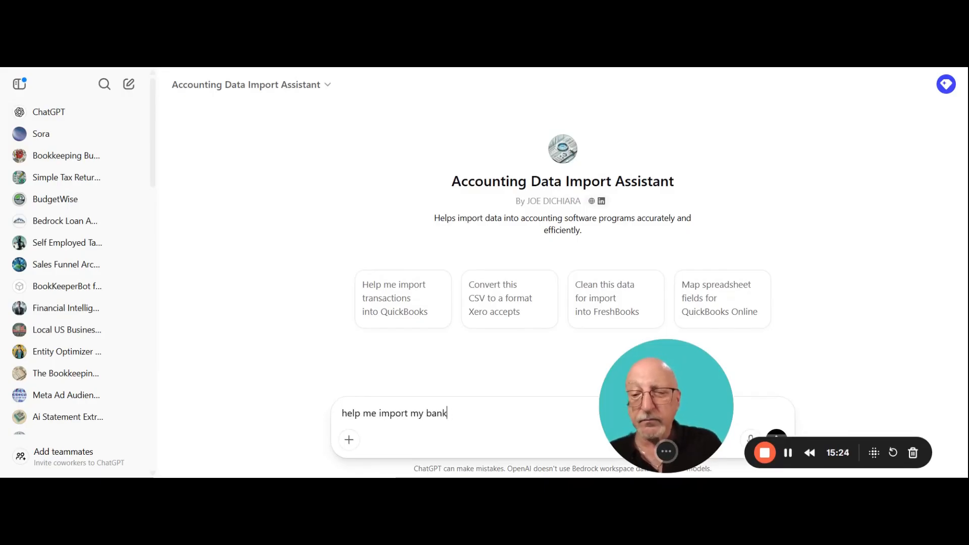
pyautogui.write(' statemts')
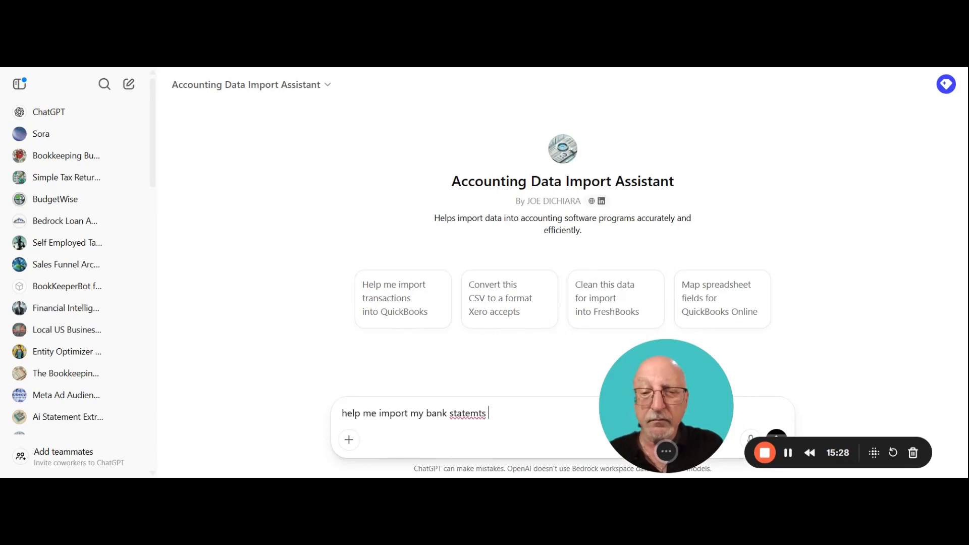
pyautogui.write('int')
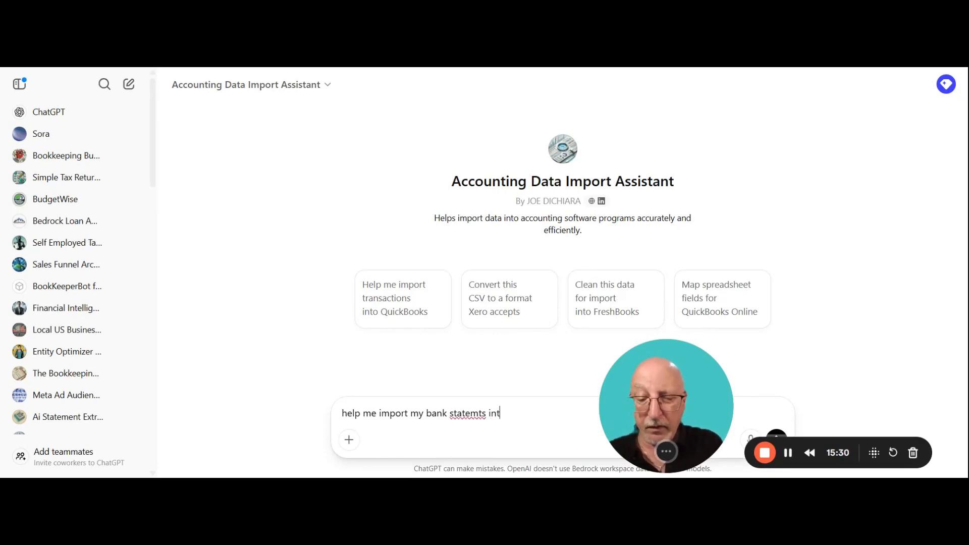
pyautogui.write('o xero')
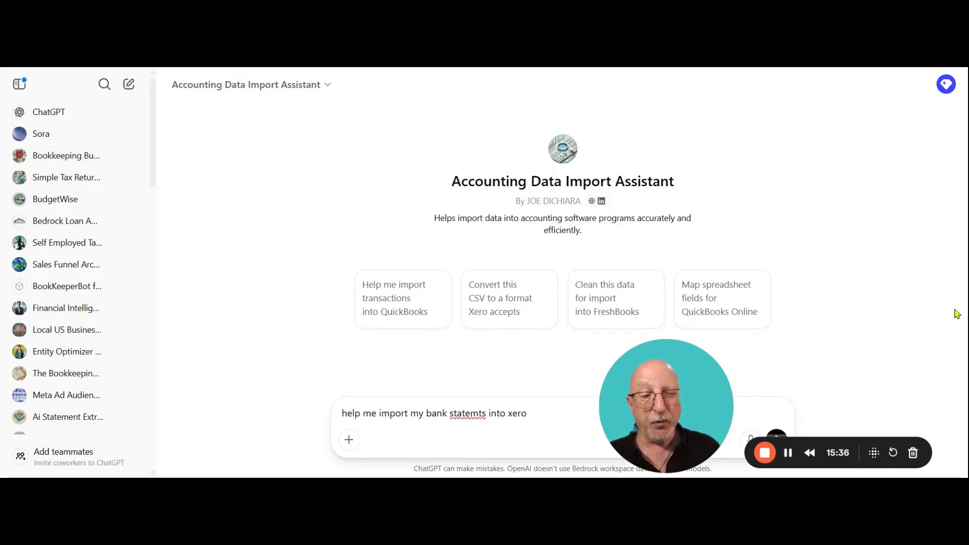
pyautogui.moveTo(698, 370); pyautogui.dragTo(694, 225)
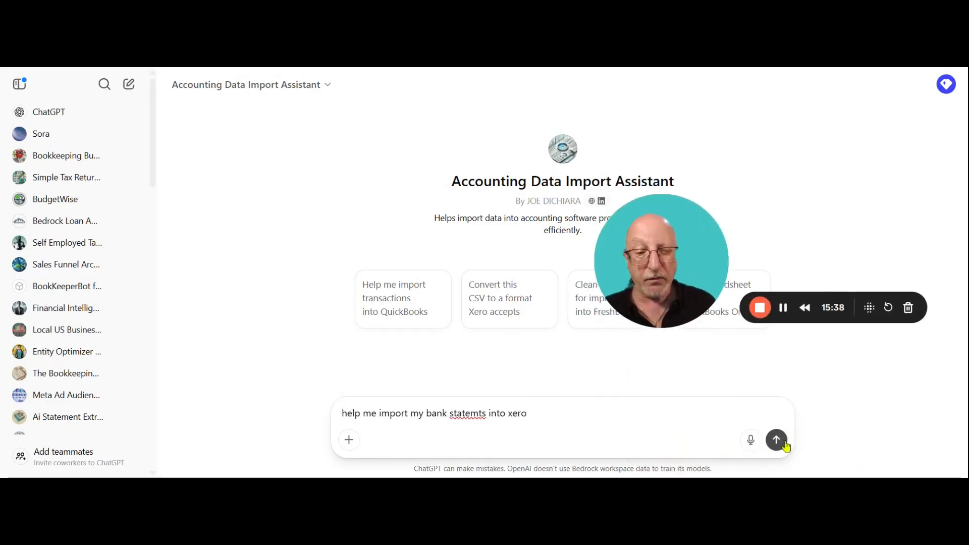
pyautogui.click(783, 441)
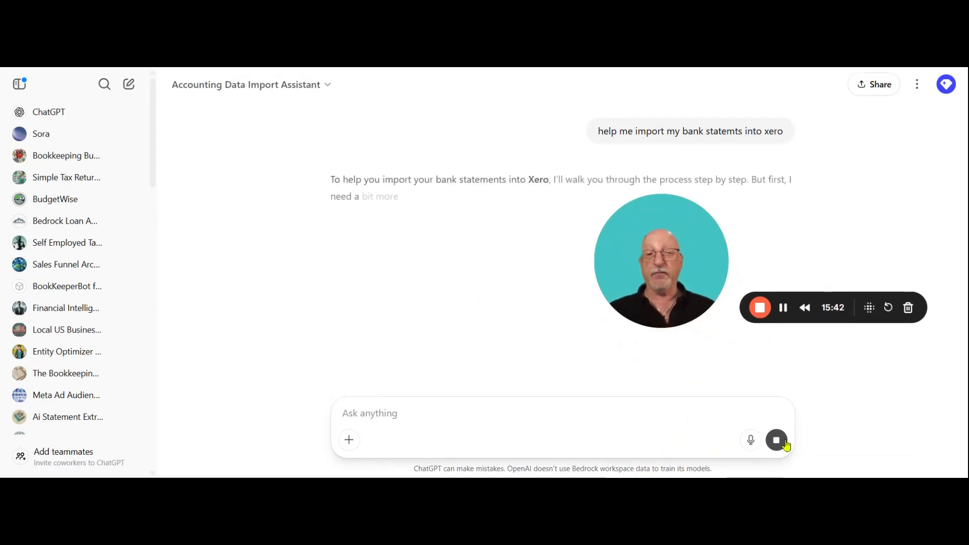
pyautogui.moveTo(656, 213); pyautogui.dragTo(665, 113)
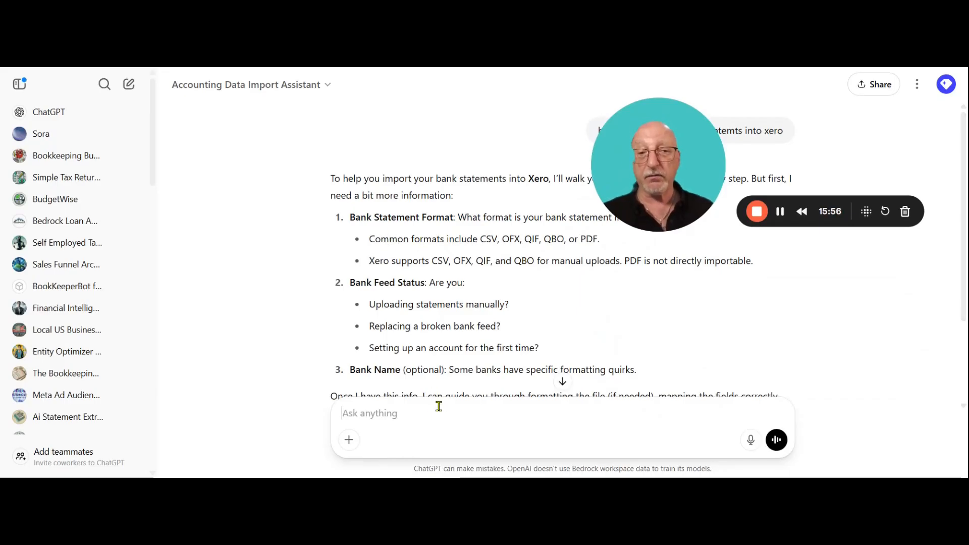
# Answer the assistant's question about the bank statement format by sending "pdf".
pyautogui.write('pdf')
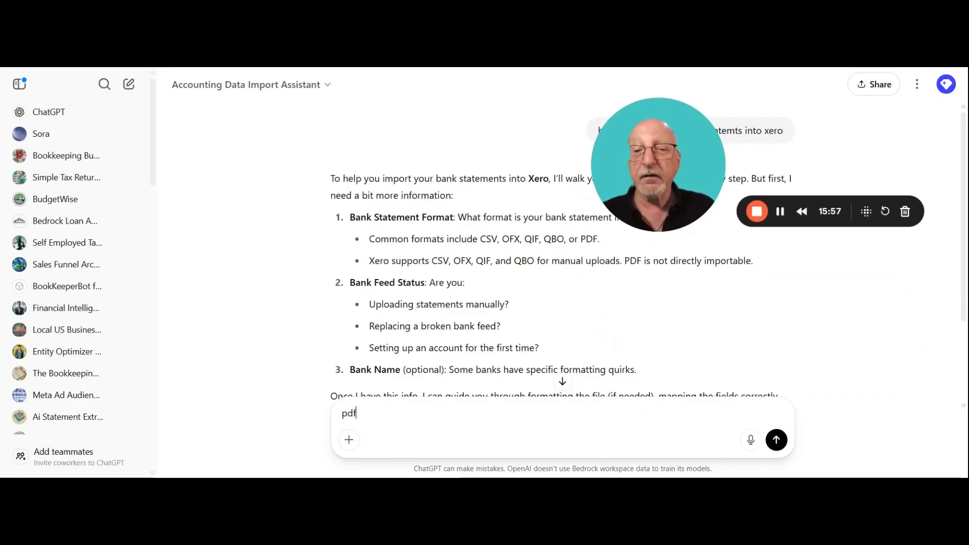
pyautogui.scroll(-2, 436, 237)
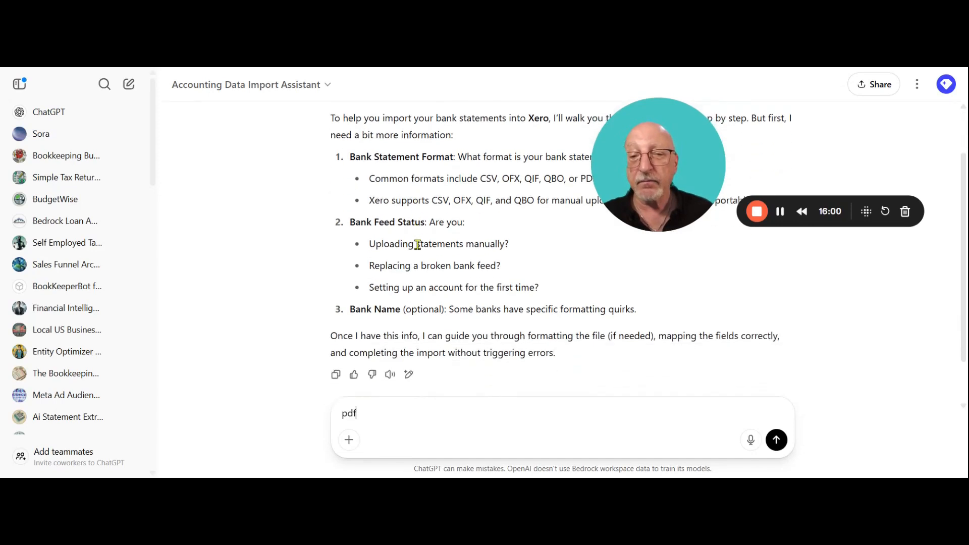
pyautogui.scroll(-2, 390, 239)
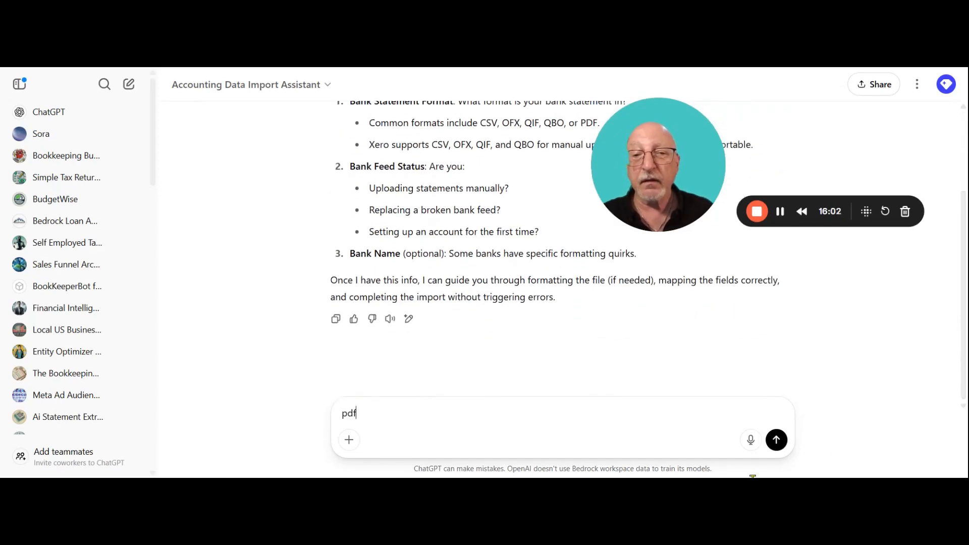
pyautogui.click(776, 439)
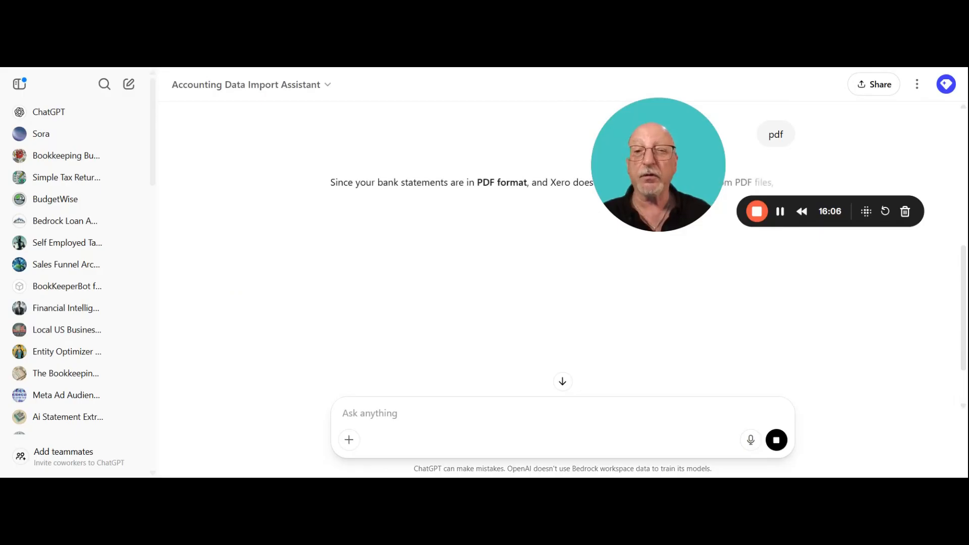
# Read the PDF-to-CSV conversion guidance for Xero and send the follow-up question "can i just import it here".
pyautogui.moveTo(634, 138); pyautogui.dragTo(668, 236)
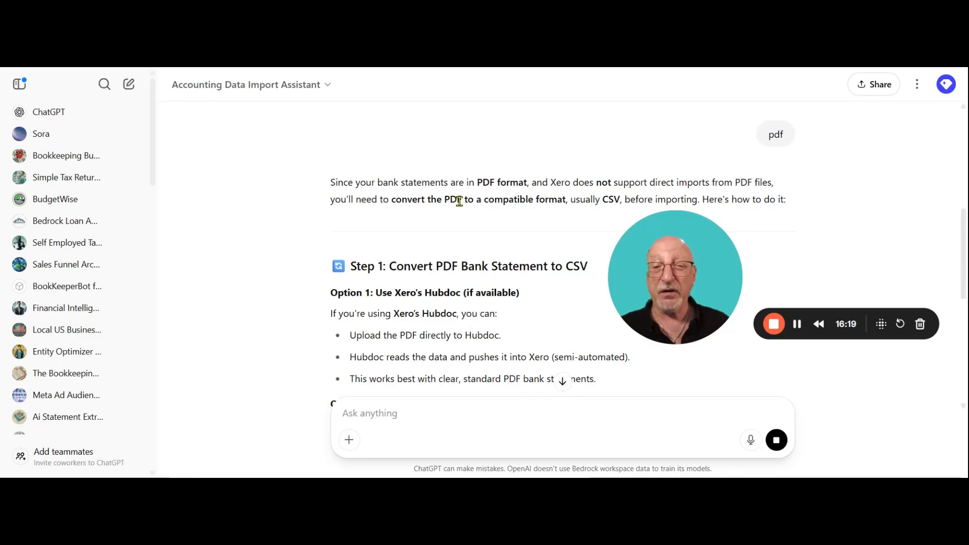
pyautogui.scroll(-1, 459, 202)
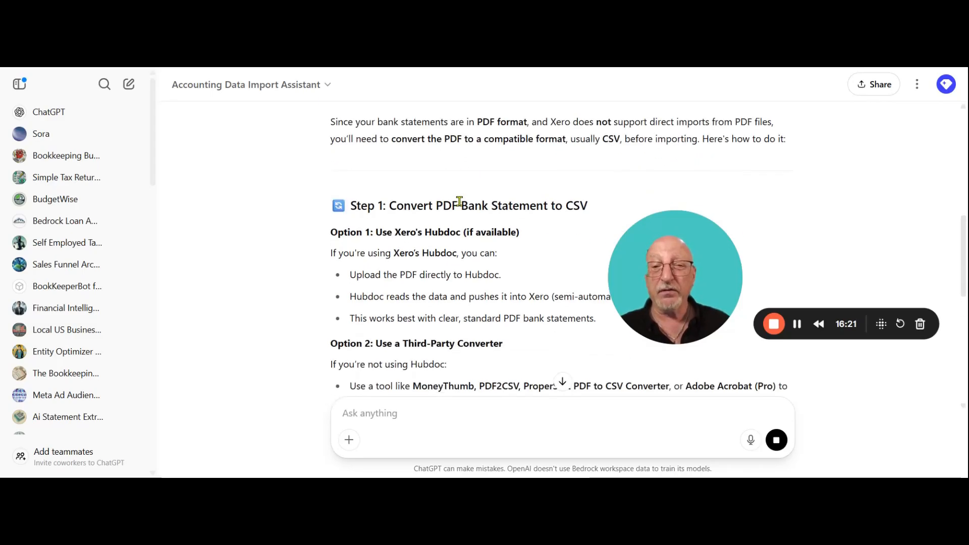
pyautogui.scroll(-2, 455, 201)
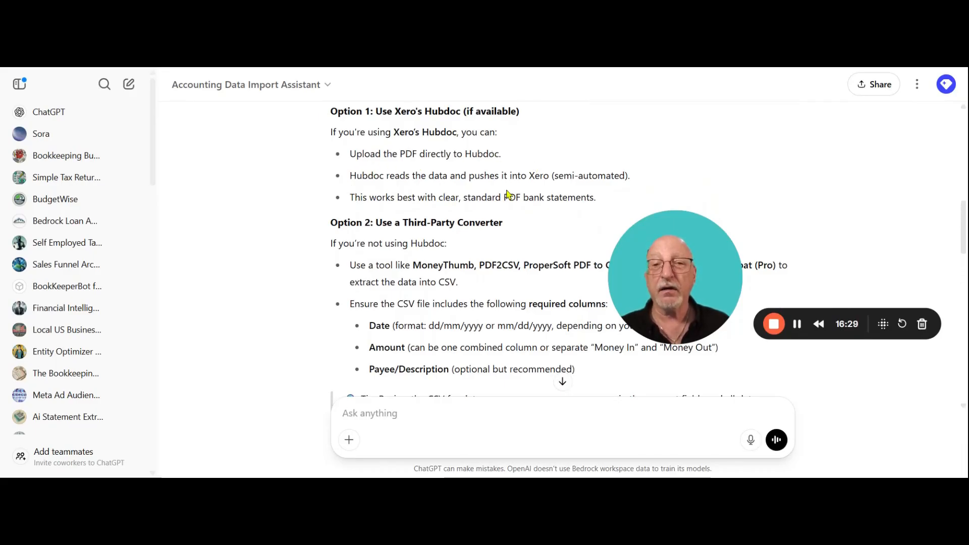
pyautogui.scroll(-1, 508, 197)
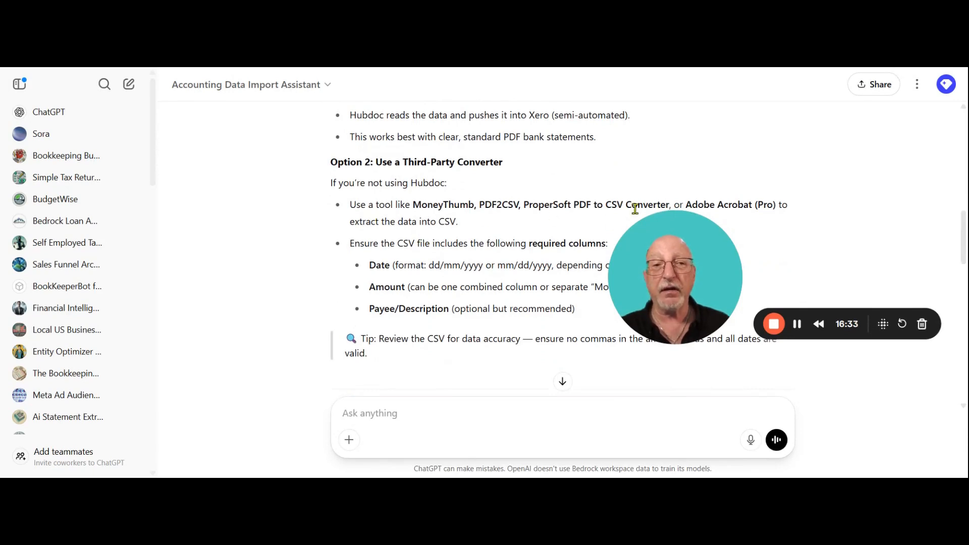
pyautogui.scroll(-1, 510, 313)
pyautogui.scroll(-3, 446, 301)
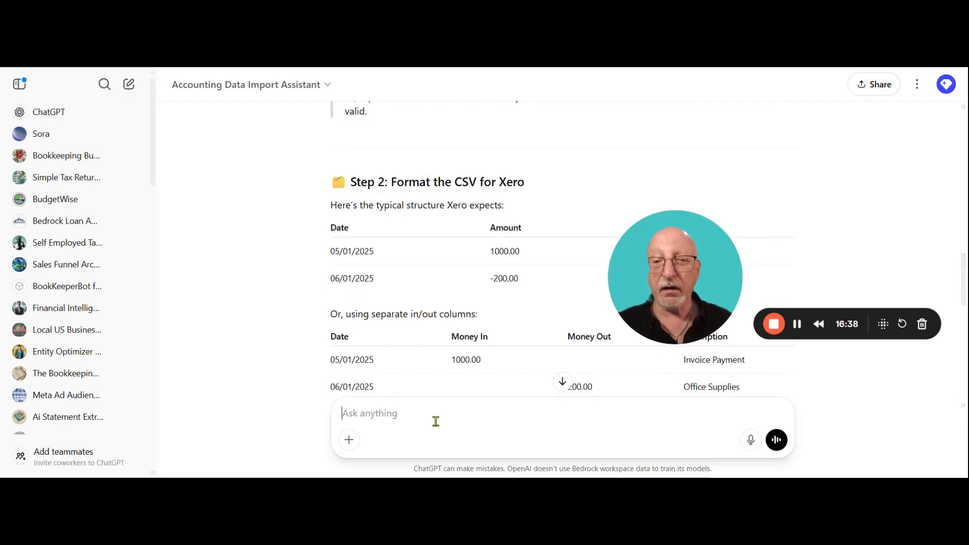
pyautogui.write('ca')
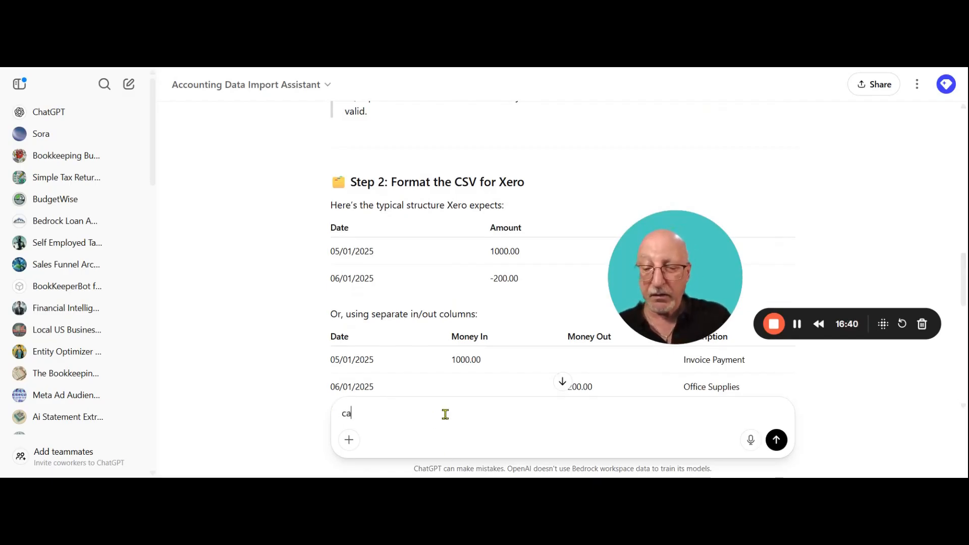
pyautogui.write('n i just impor')
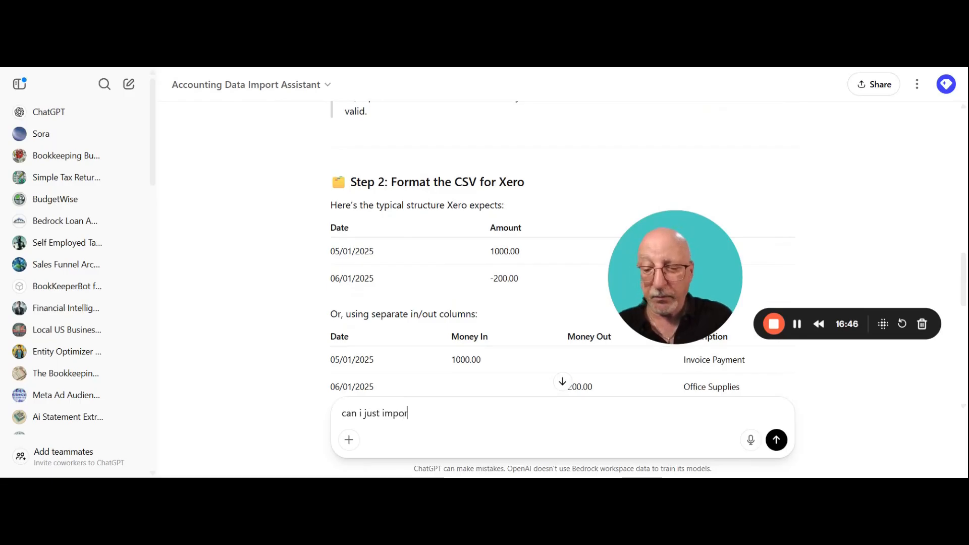
pyautogui.write('t it here')
pyautogui.press('Return')
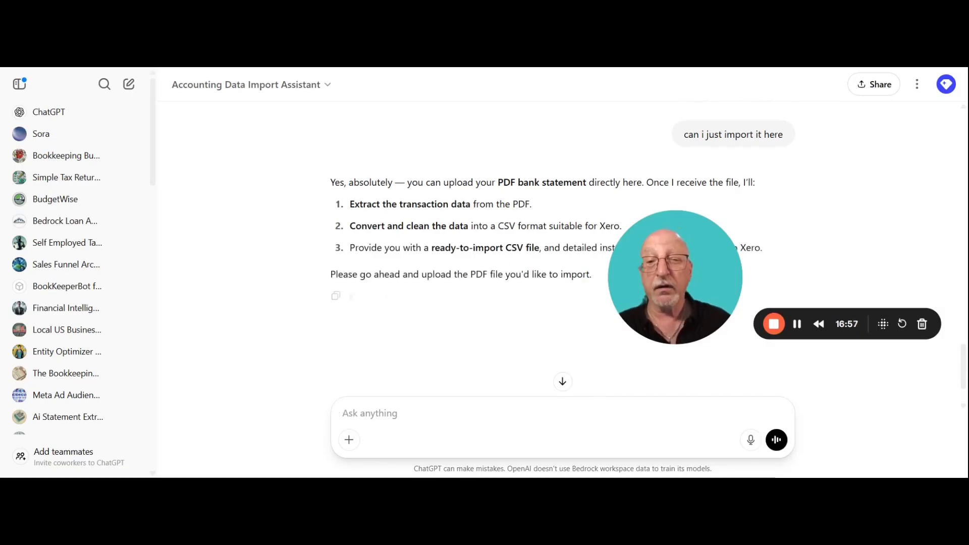
# Attach the bank statement file Discover-AccountActivity-20250303.pdf to the chat and send it to the assistant.
pyautogui.scroll(-2, 510, 160)
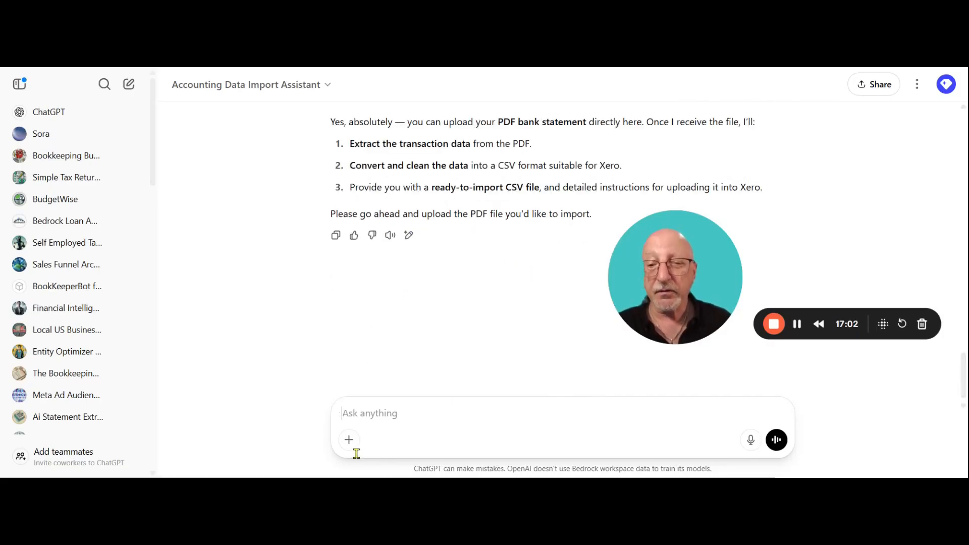
pyautogui.click(349, 439)
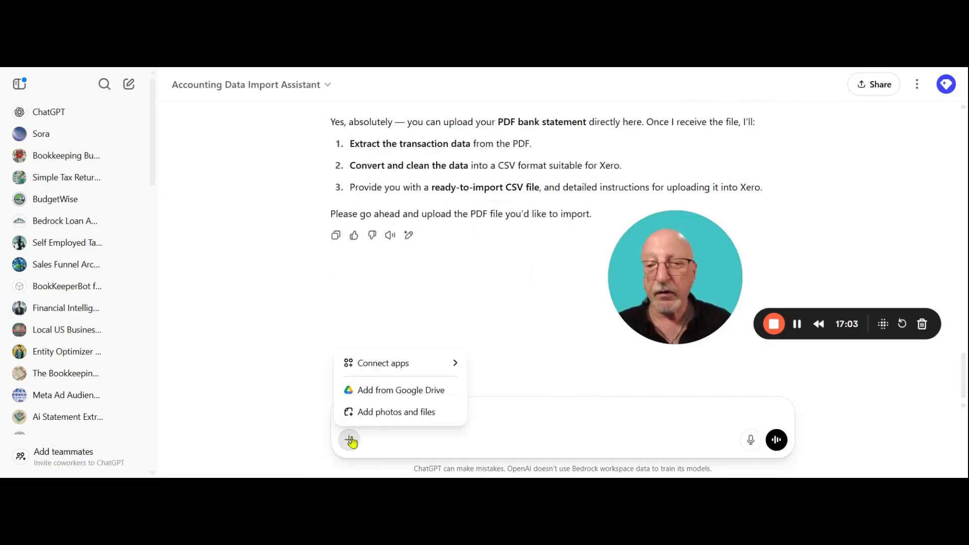
pyautogui.click(381, 412)
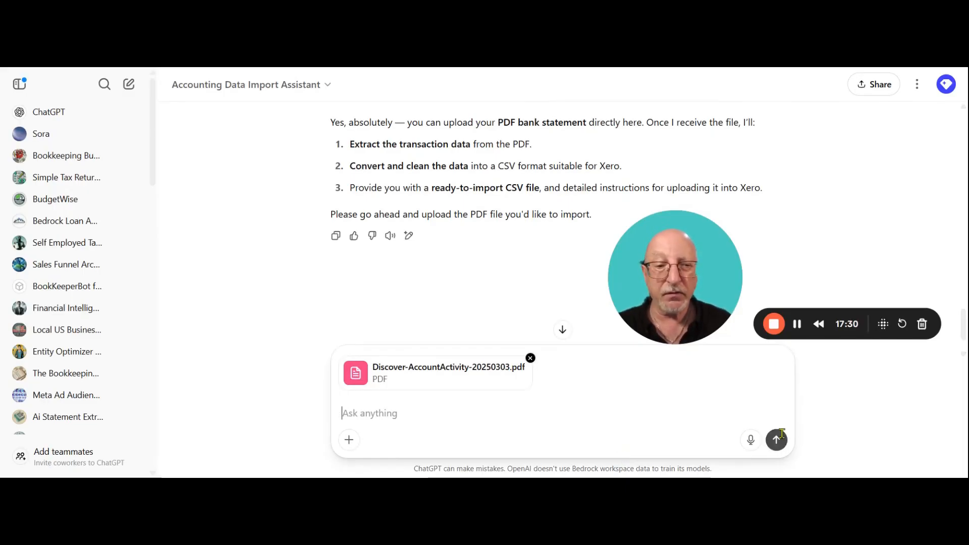
pyautogui.click(777, 440)
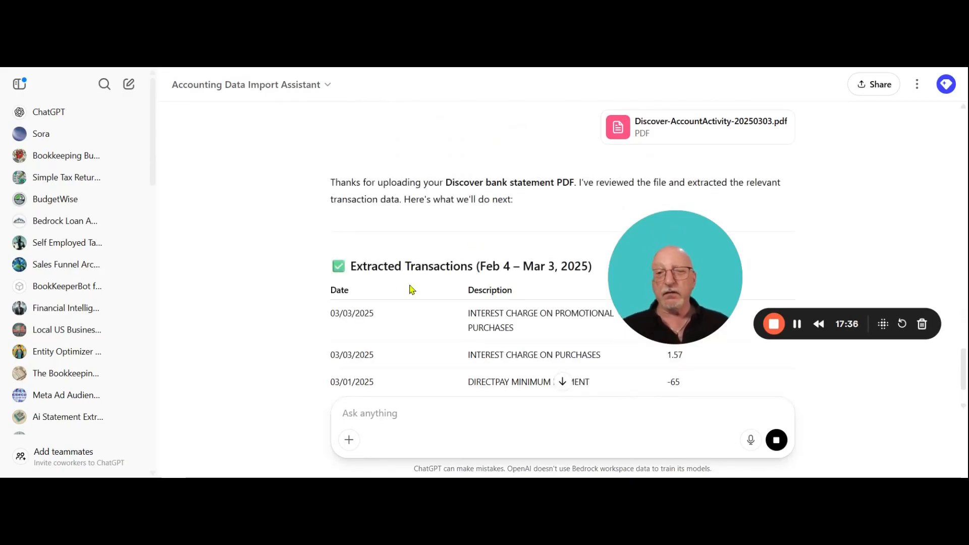
# Review the extracted transactions, the CSV file details and download link, and the instructions for importing into Xero.
pyautogui.scroll(-3, 392, 322)
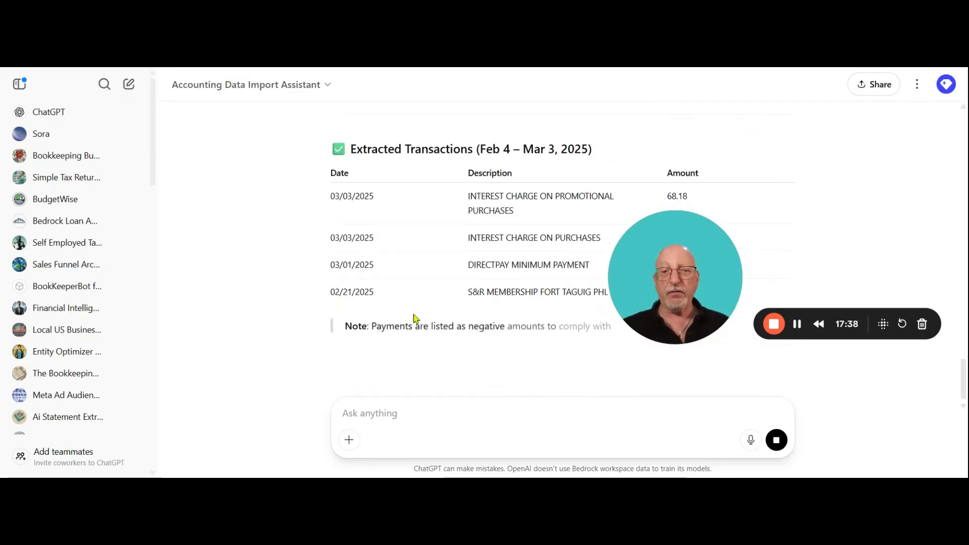
pyautogui.moveTo(699, 237); pyautogui.dragTo(732, 134)
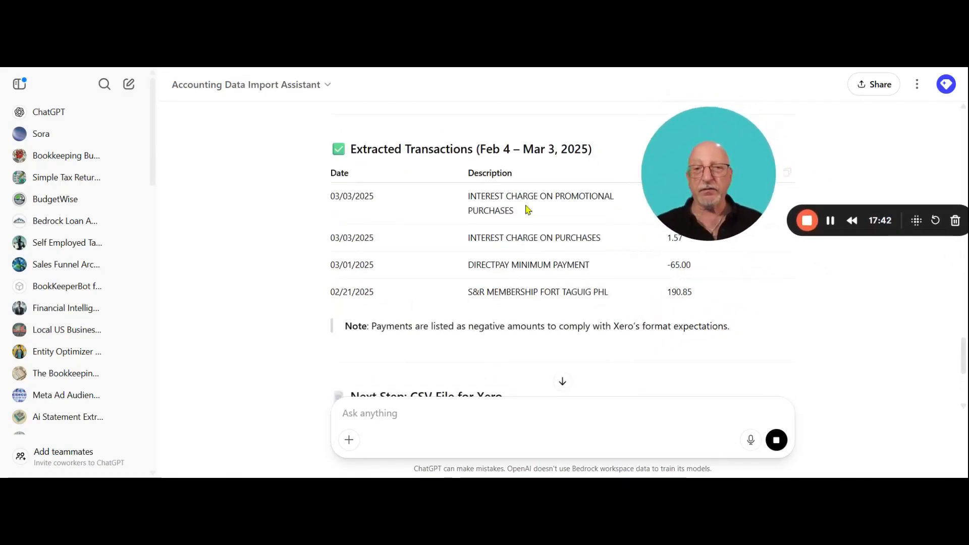
pyautogui.scroll(-4, 526, 233)
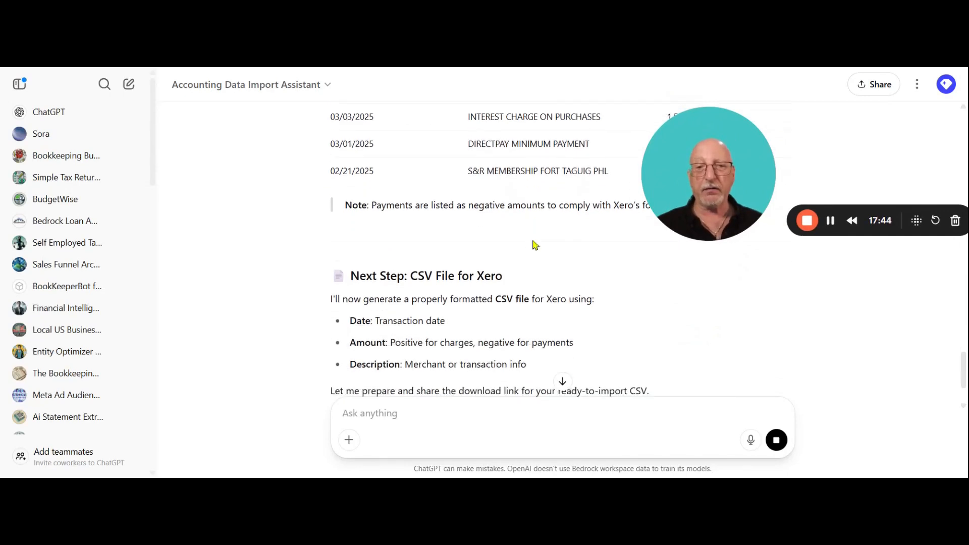
pyautogui.scroll(-1, 535, 245)
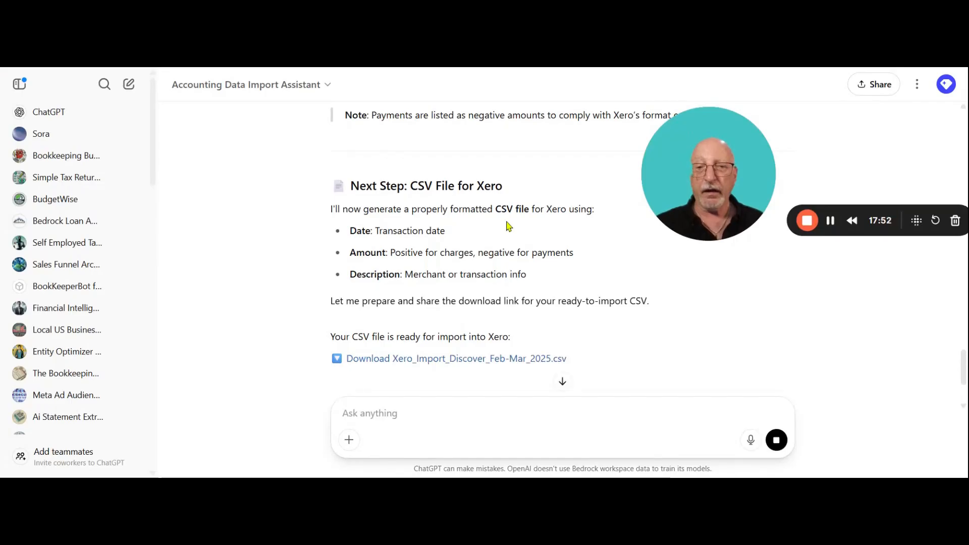
pyautogui.scroll(-2, 264, 318)
pyautogui.scroll(-1, 484, 309)
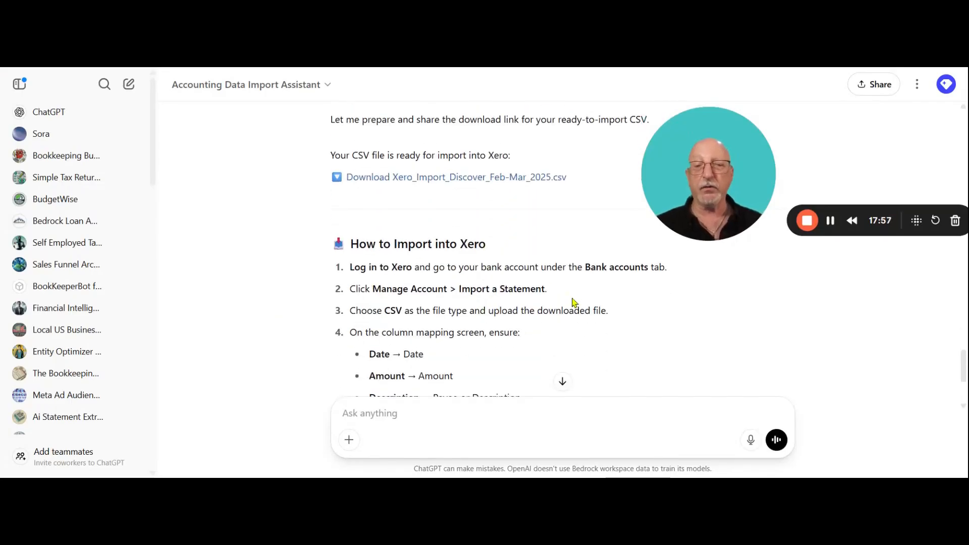
pyautogui.scroll(-3, 574, 302)
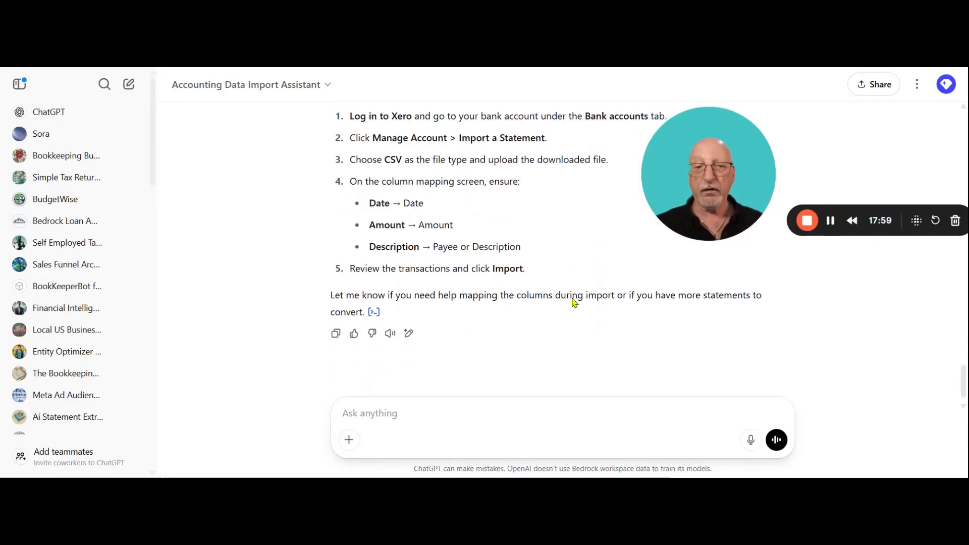
# View the start page of the Chart of Accounts Wizard GPT and open the BookKeeperBot for SMBs GPT.
pyautogui.moveTo(152, 174); pyautogui.dragTo(155, 280)
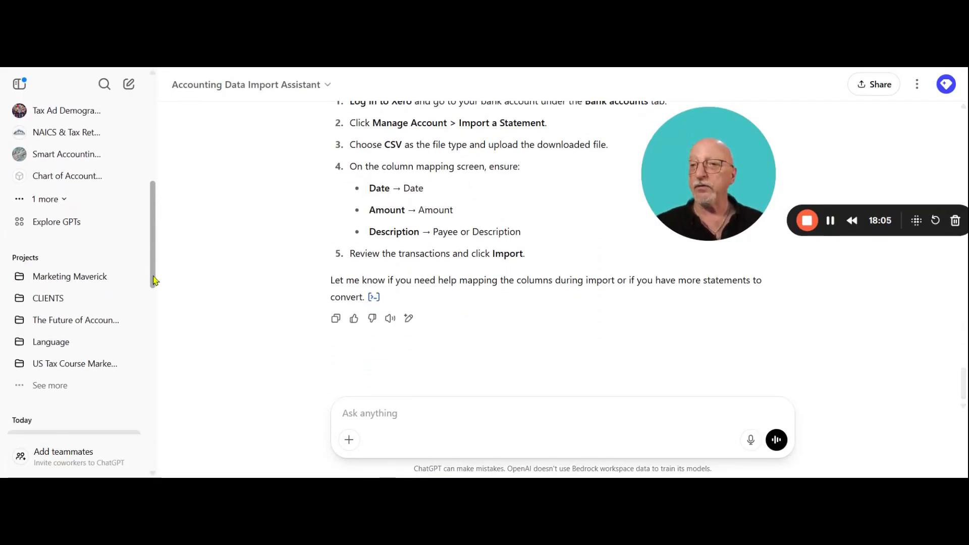
pyautogui.click(65, 202)
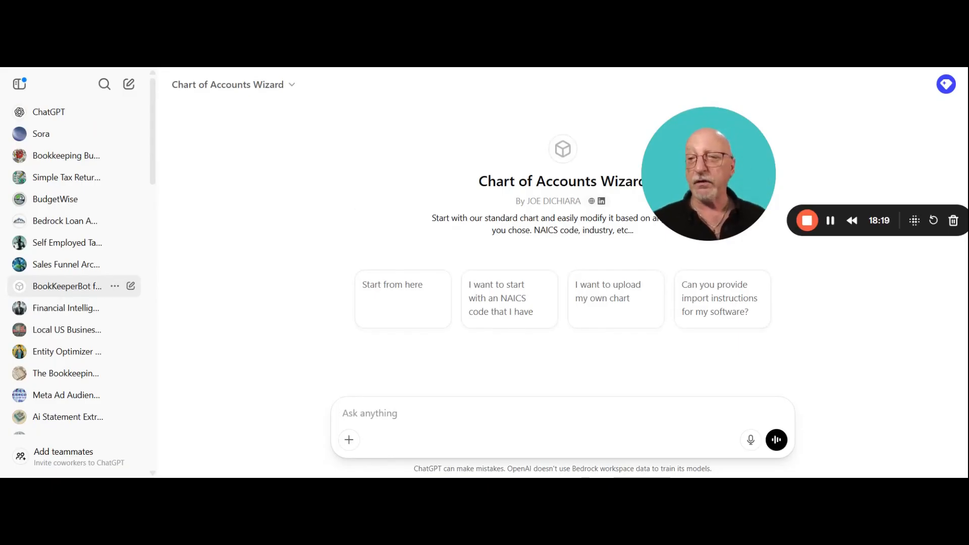
pyautogui.click(70, 291)
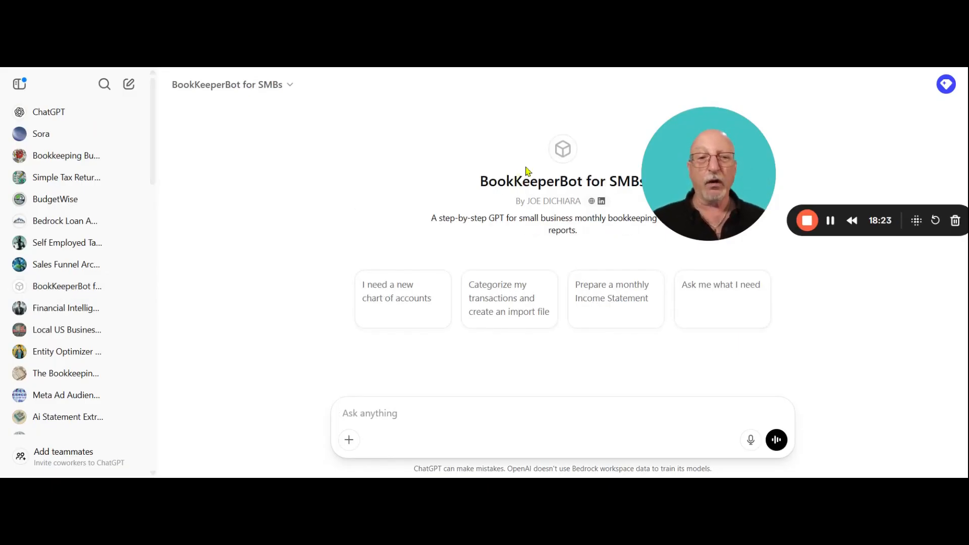